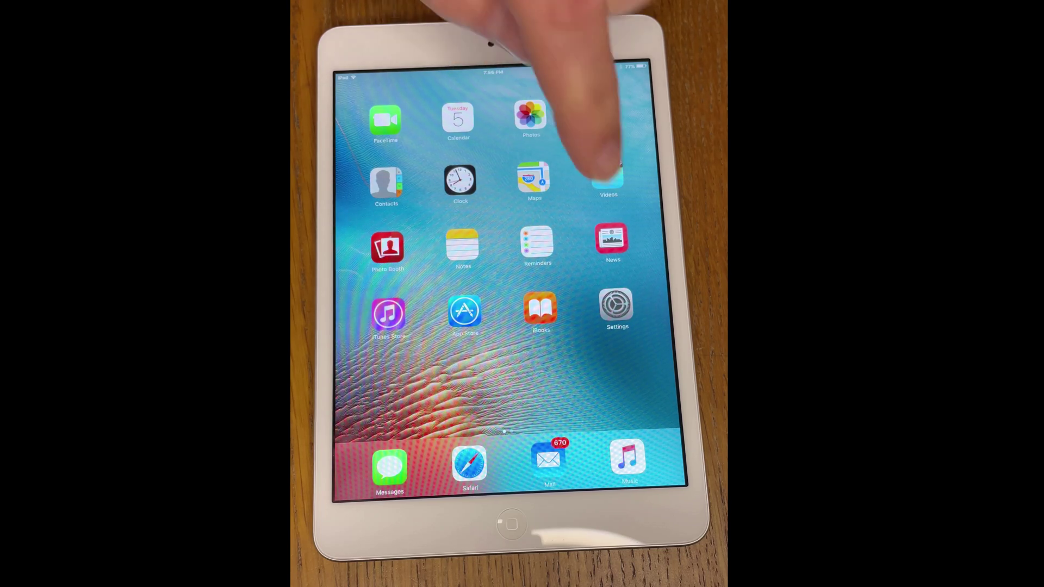
Toggle Find My iPad off under Settings > iCloud to bring up the Apple ID password prompt
left_click(616, 306)
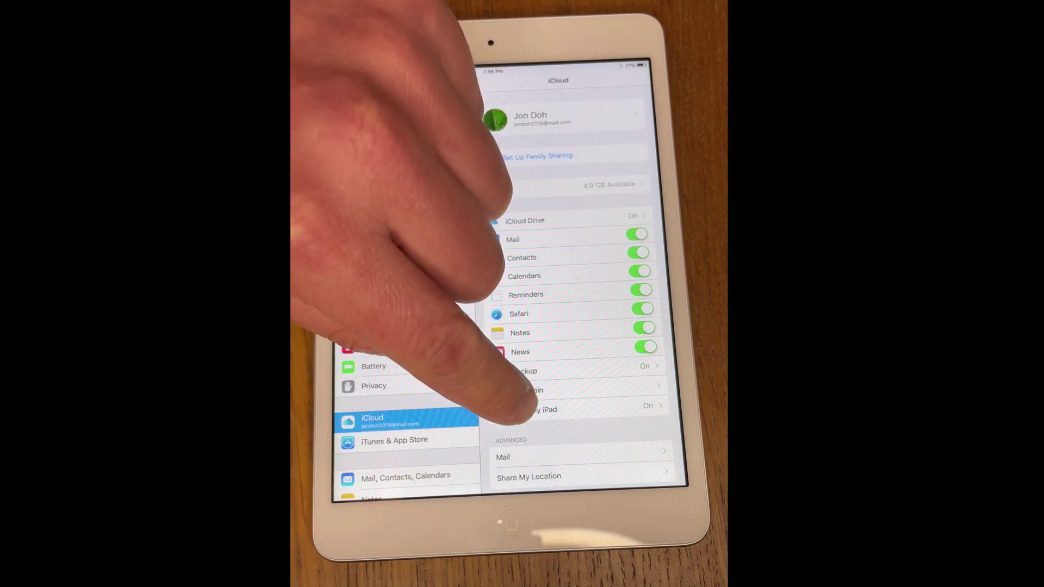
left_click(535, 410)
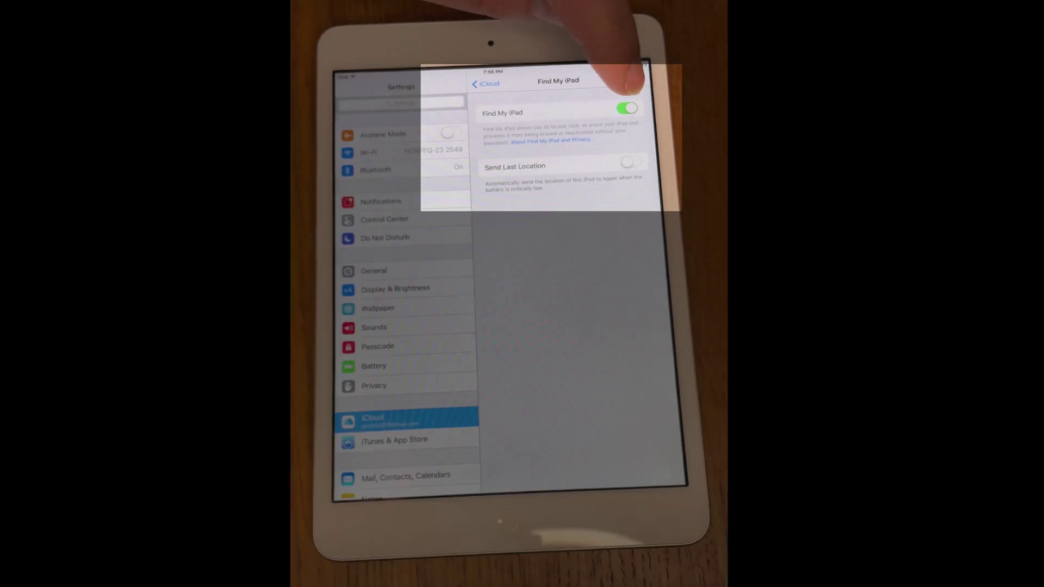
left_click(627, 109)
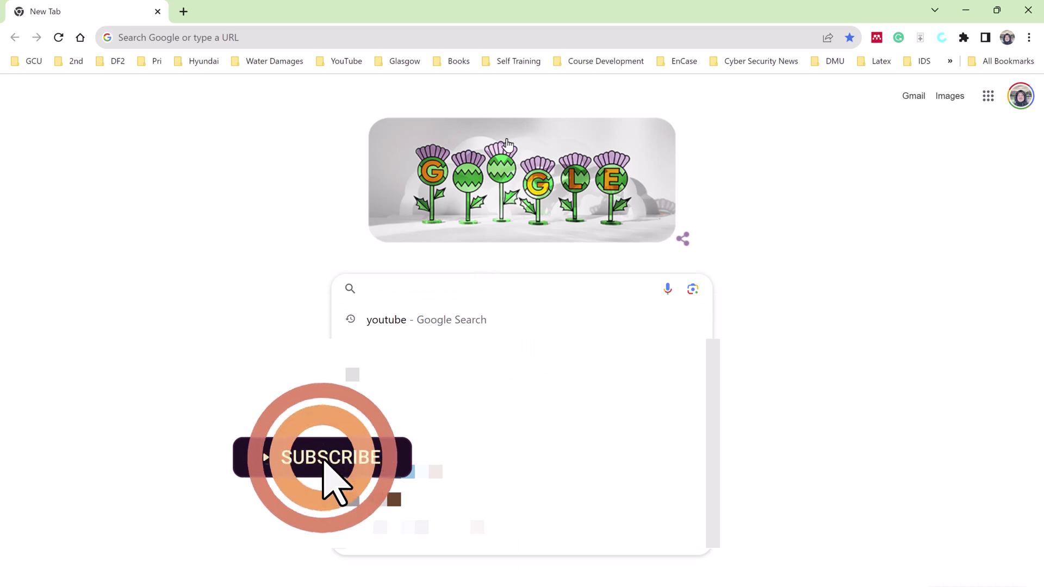
type("mail")
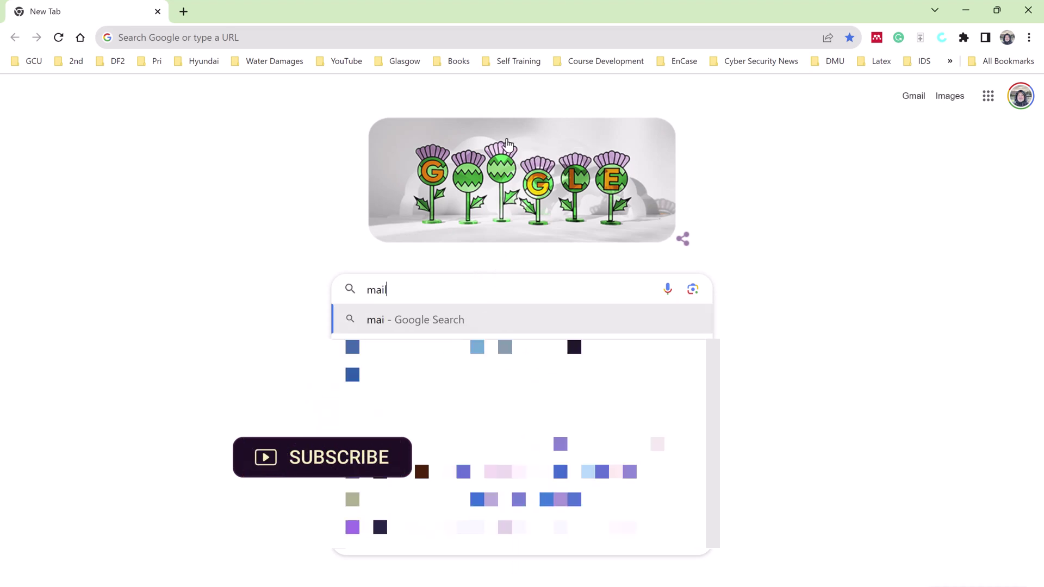
type(".com")
Start mail.com sign-up and check that the desired email address is available
key("Return")
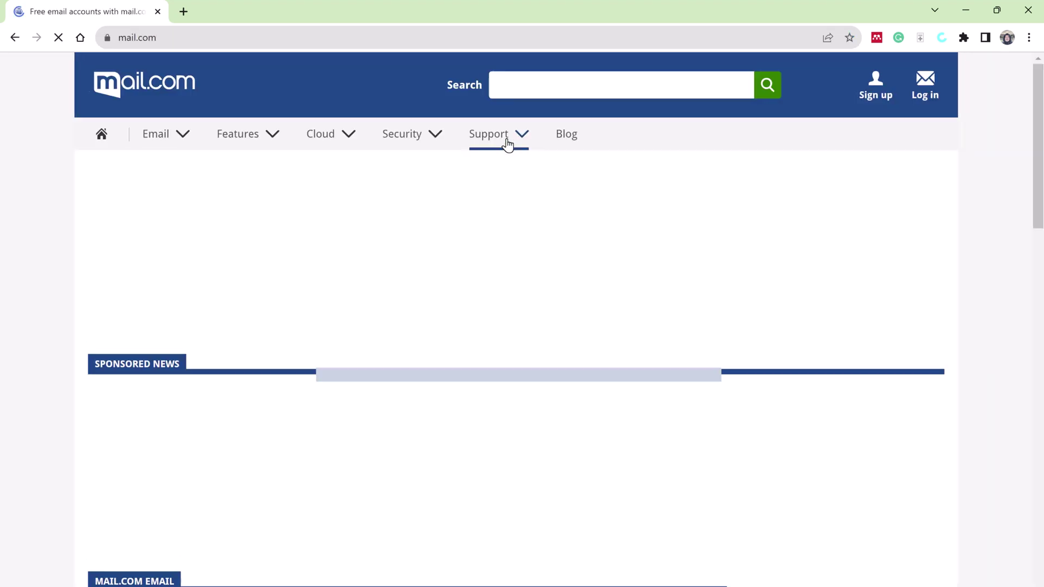
left_click(878, 86)
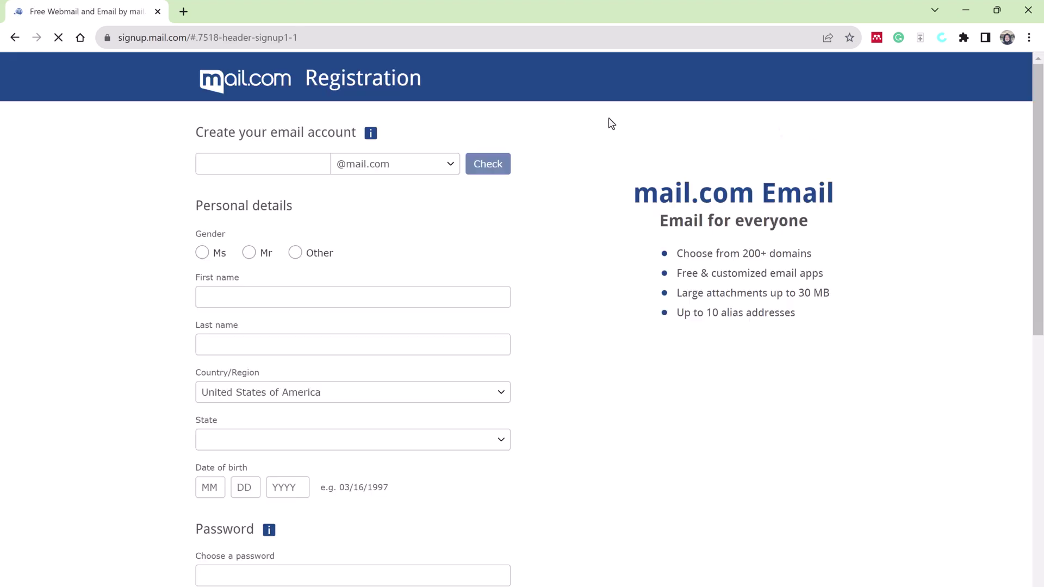
left_click(264, 162)
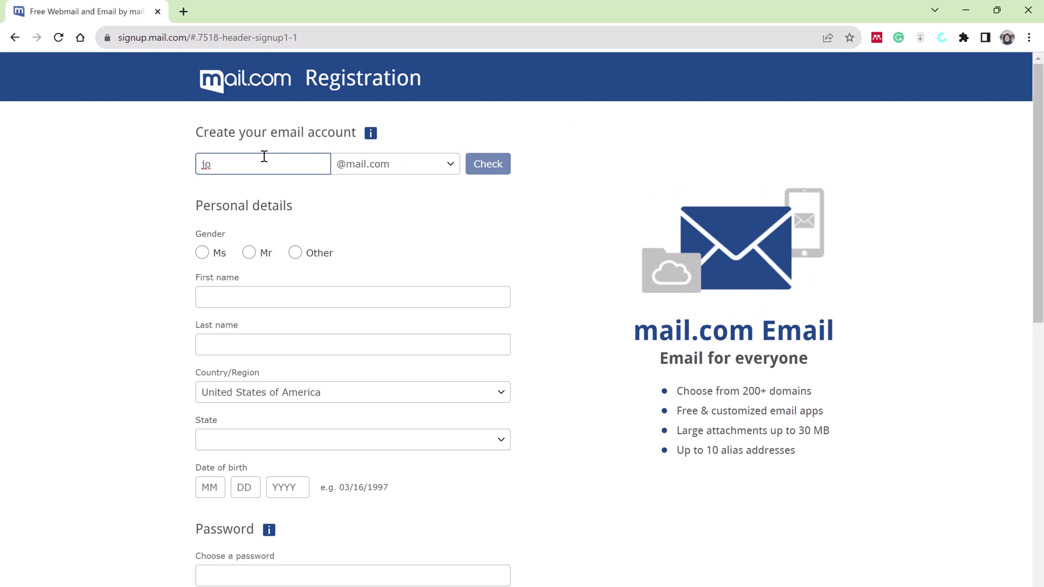
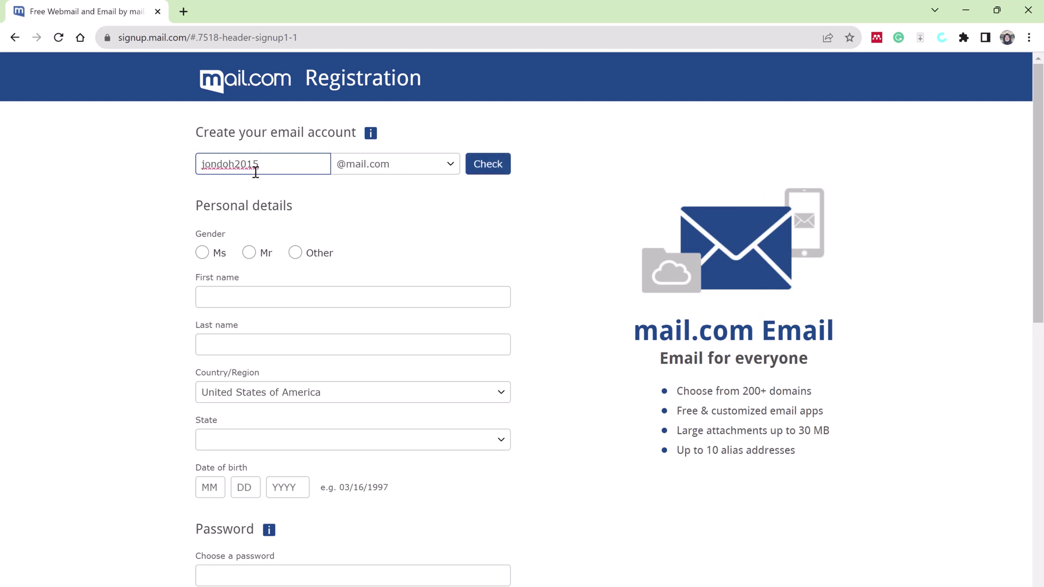
left_click(487, 163)
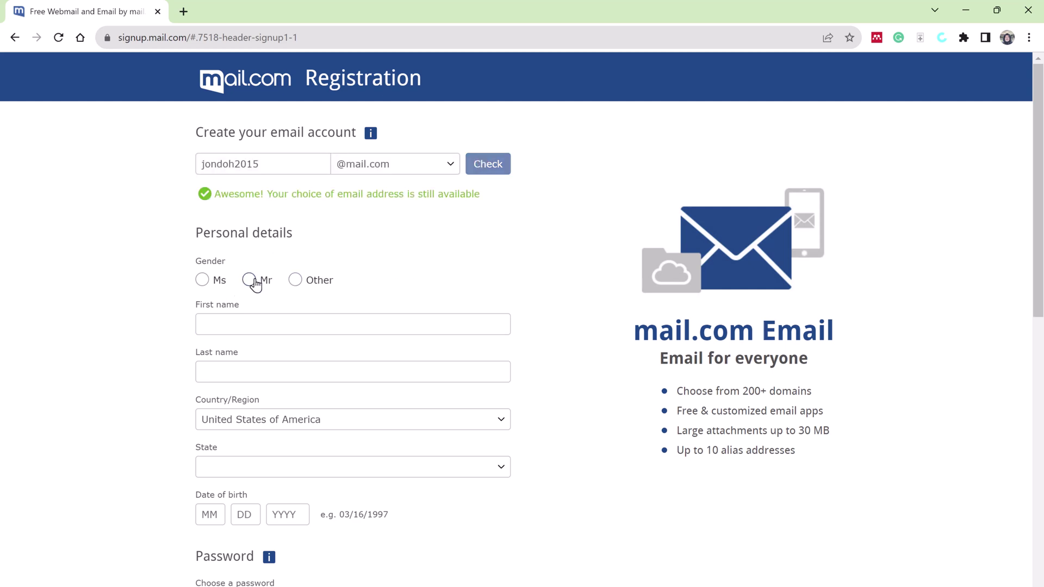
Choose Mr, enter the first and last names, select United Kingdom, and begin the birth date
left_click(250, 280)
left_click(261, 323)
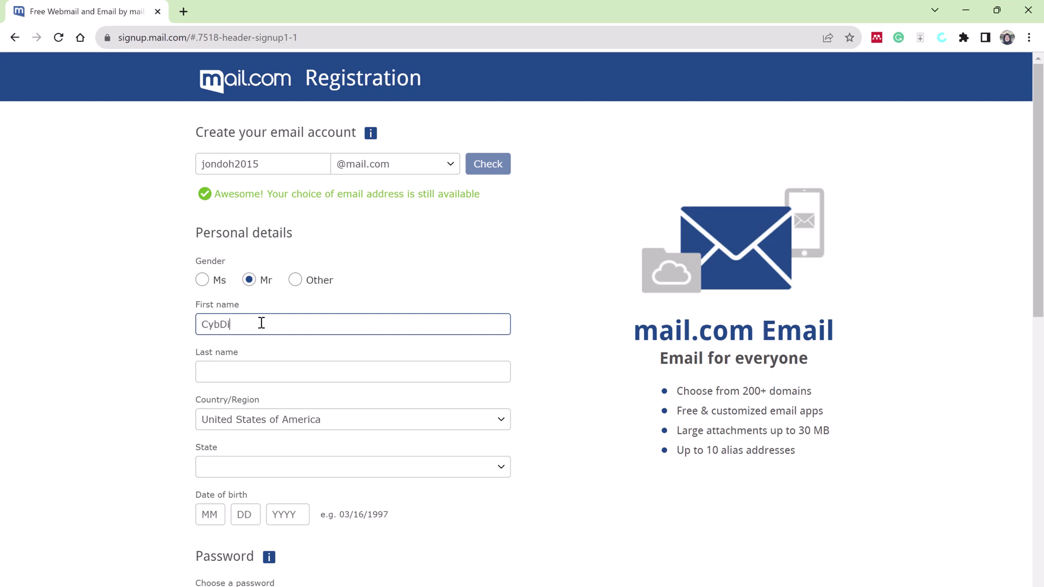
type("g")
left_click(264, 371)
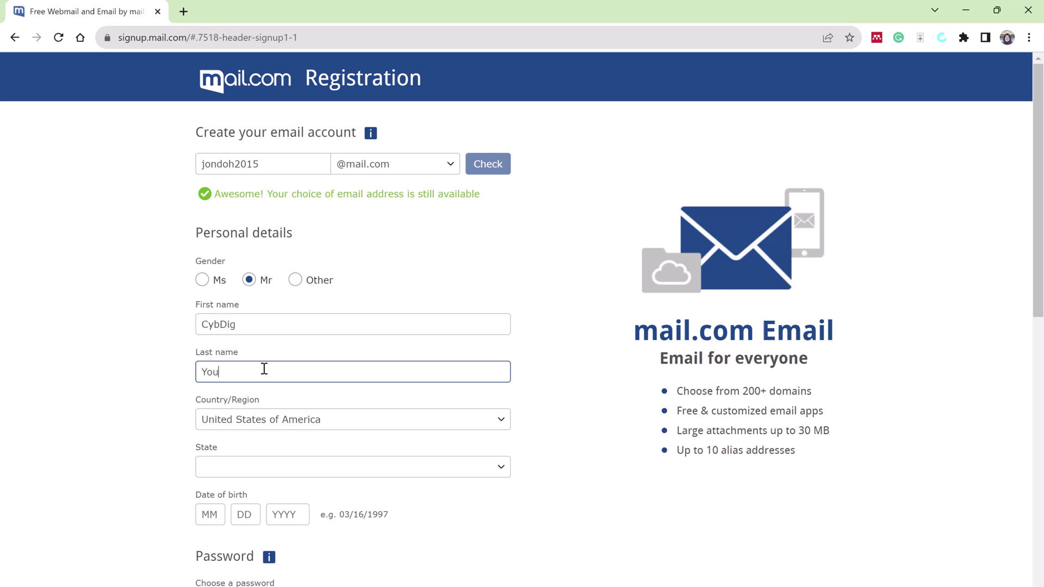
left_click(321, 418)
key("Down")
type("u")
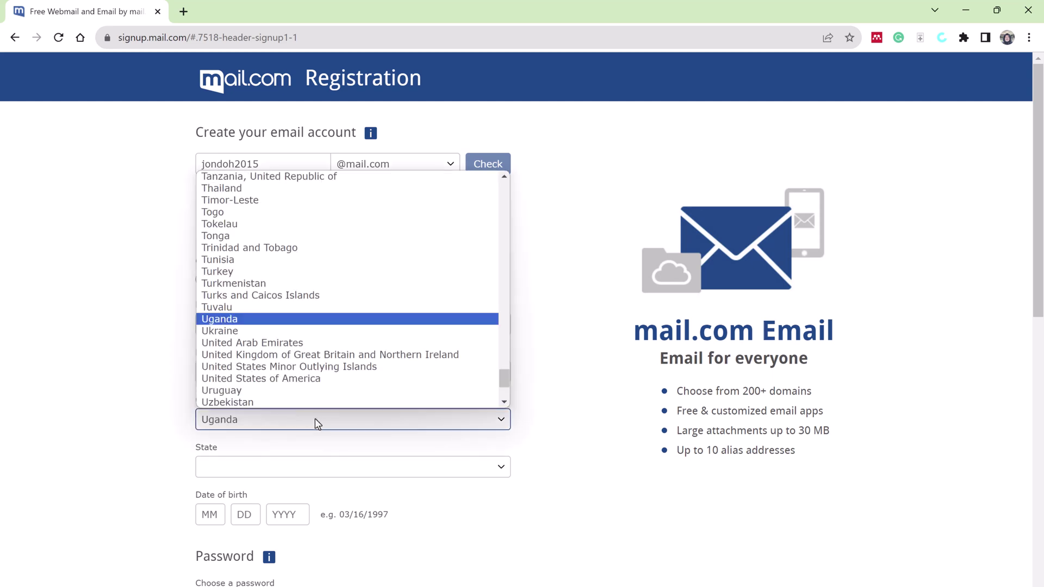
type("nited k")
key("Down")
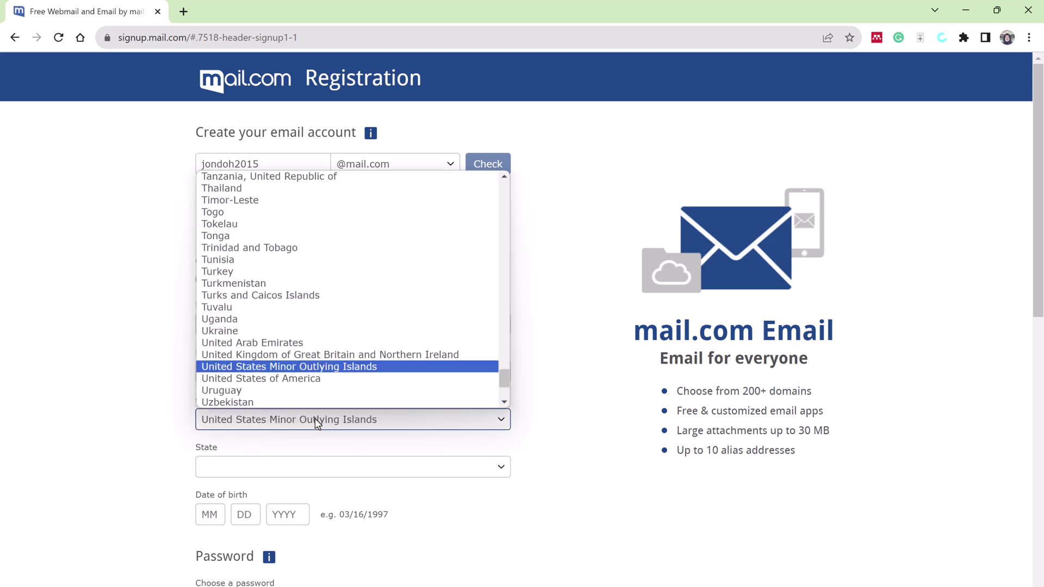
key("Up")
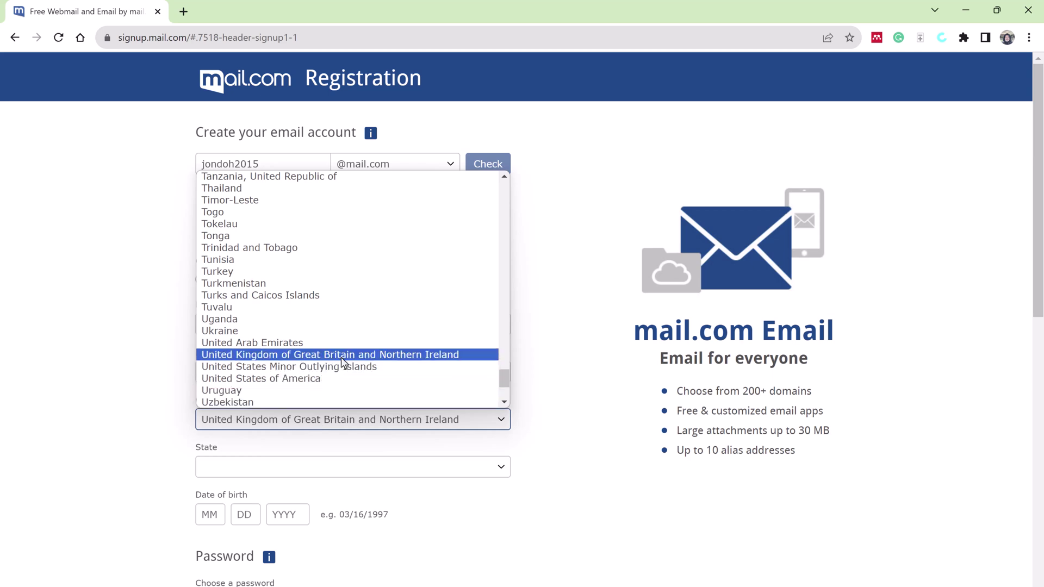
left_click(341, 354)
left_click(211, 467)
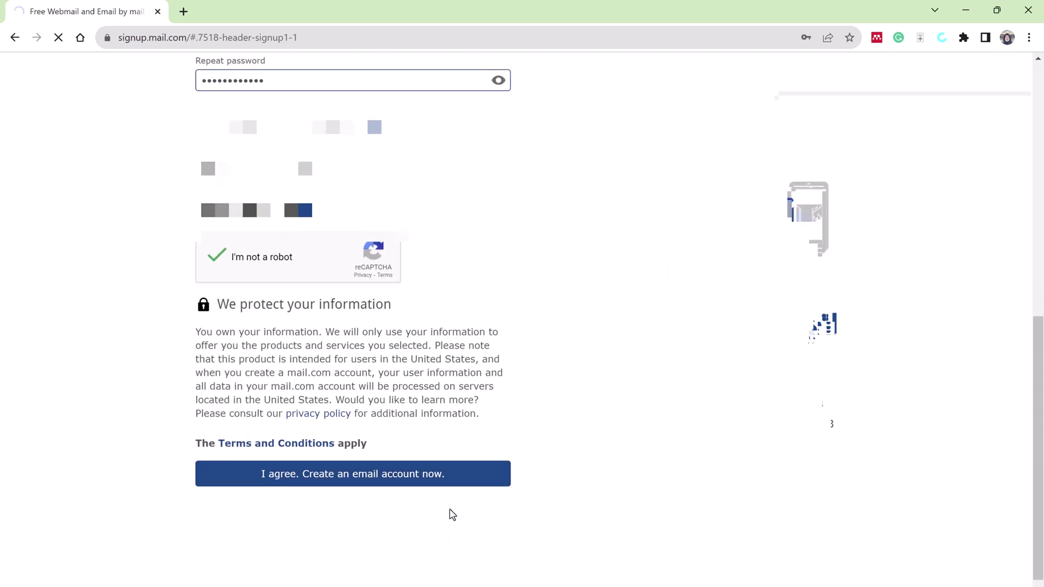
Agree to create the account, save its password, activate it, and open the E-mail inbox
left_click(444, 474)
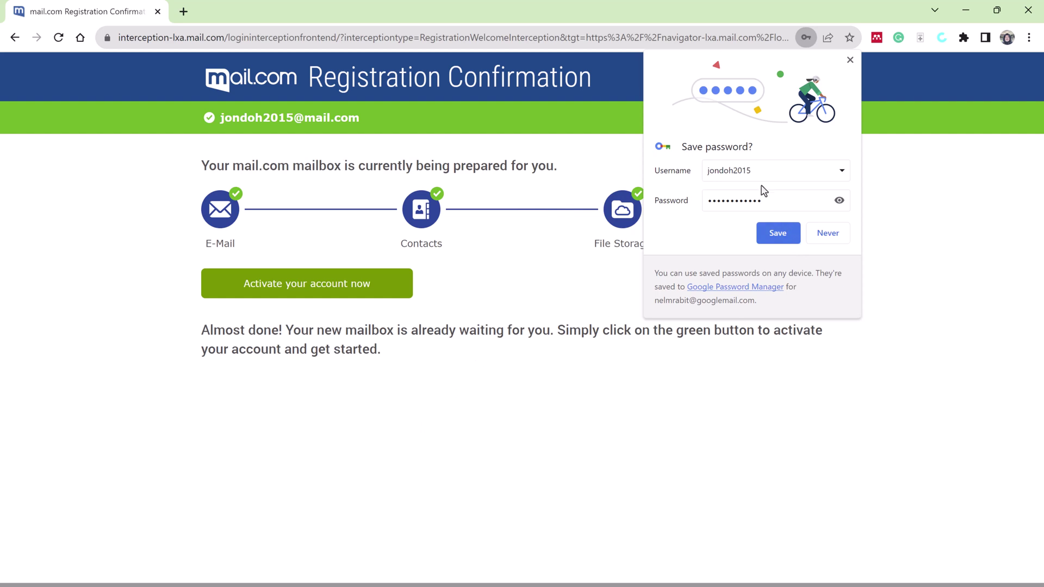
left_click(778, 232)
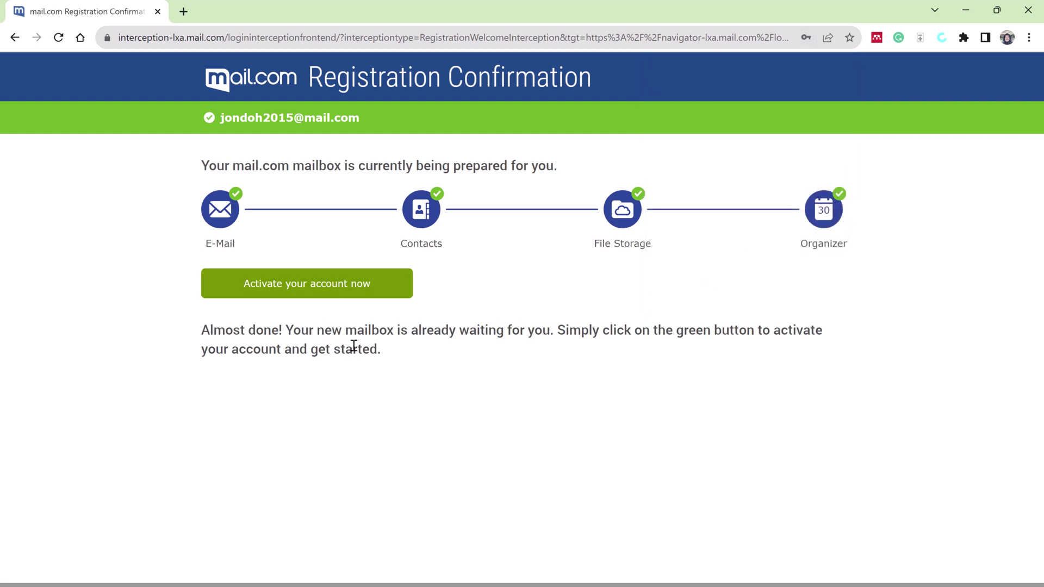
left_click(368, 293)
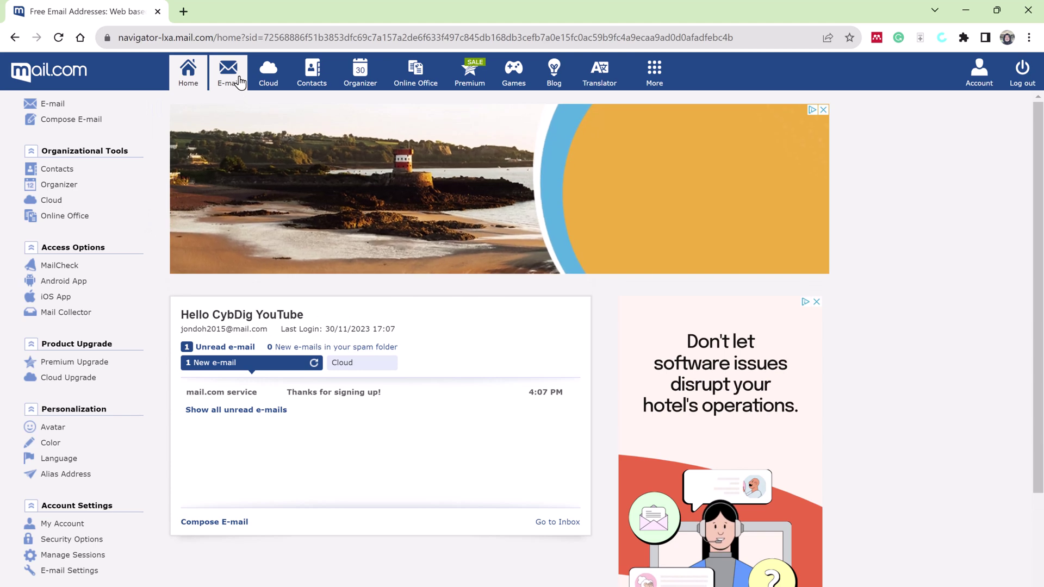
left_click(230, 75)
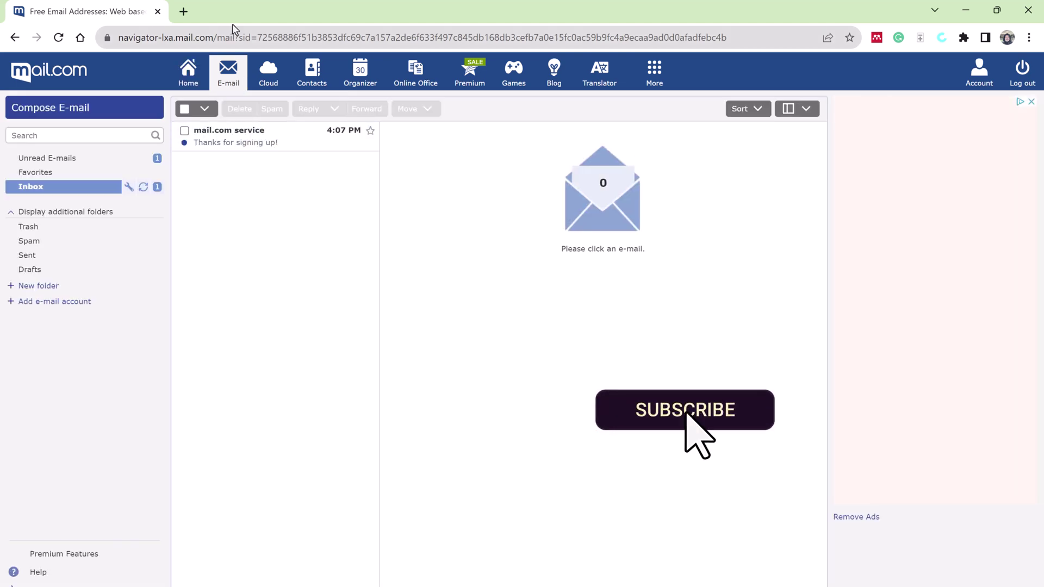
Load iCloud in a new tab and enter the mail.com Apple ID address
left_click(187, 11)
type("icloud.com")
key("Return")
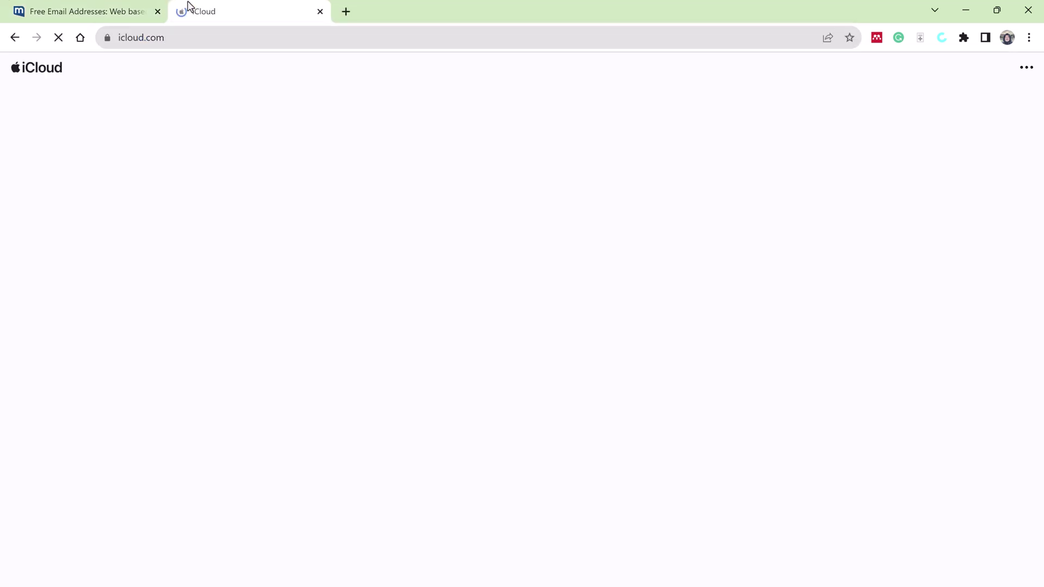
left_click(516, 476)
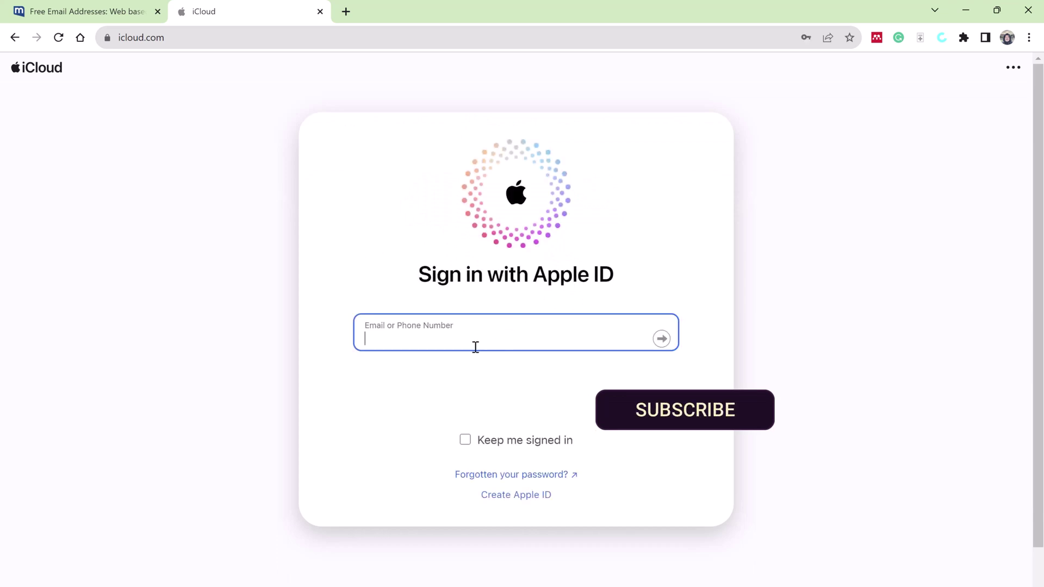
key("Return")
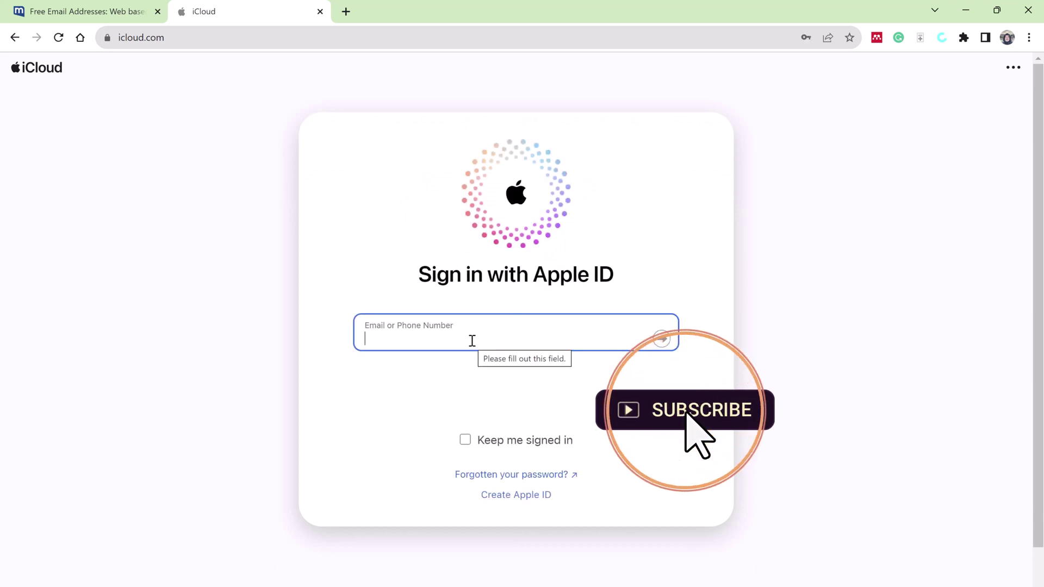
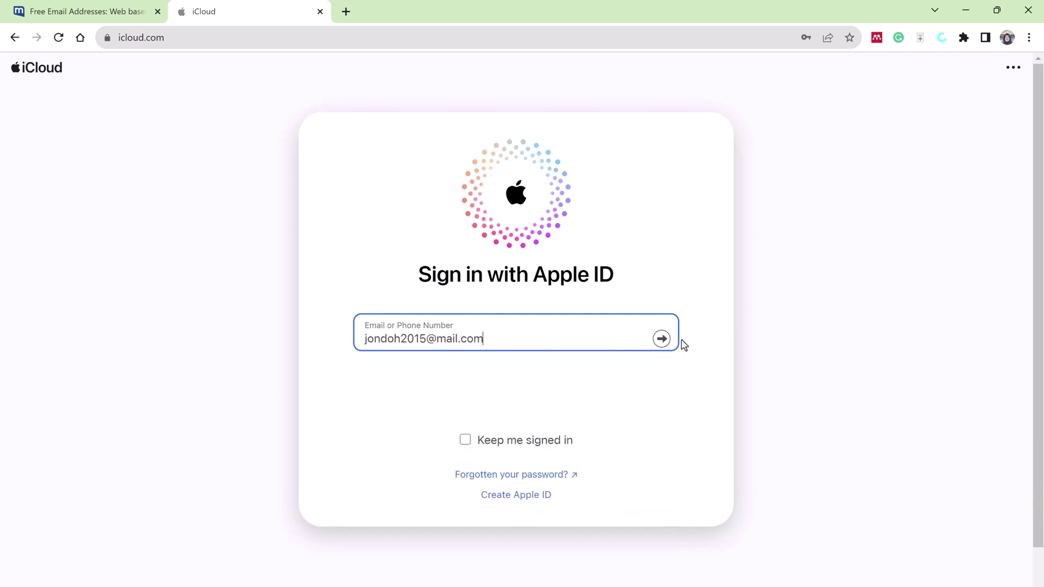
Tick Keep me signed in, submit the address, and select the entered email text
left_click(520, 446)
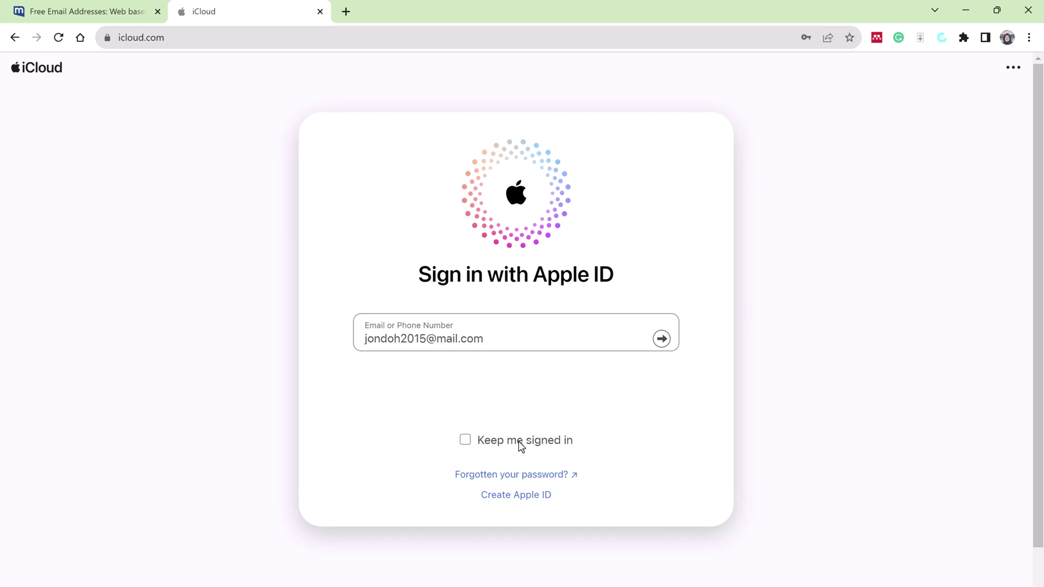
left_click(662, 340)
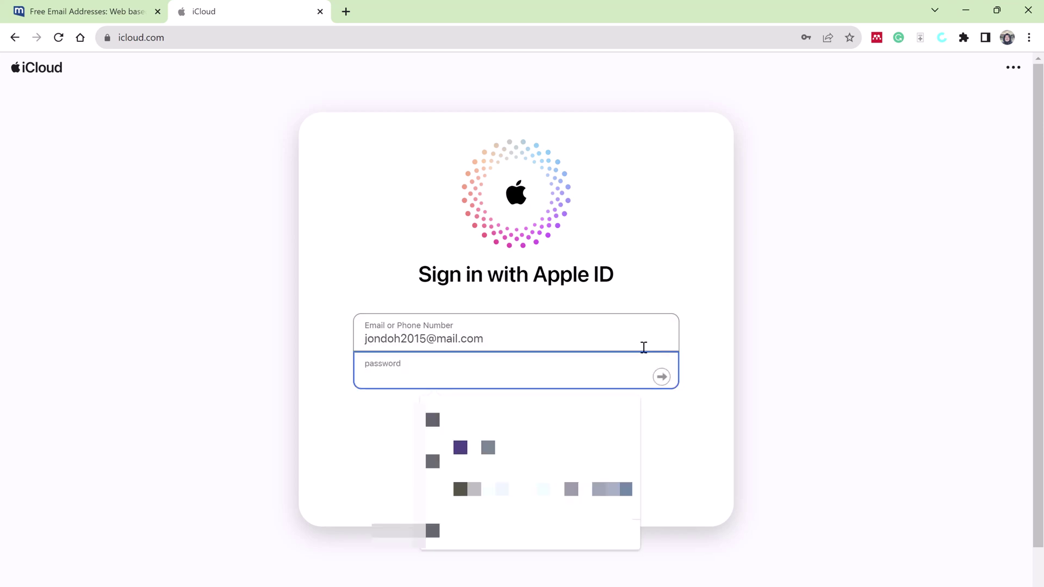
left_click(647, 277)
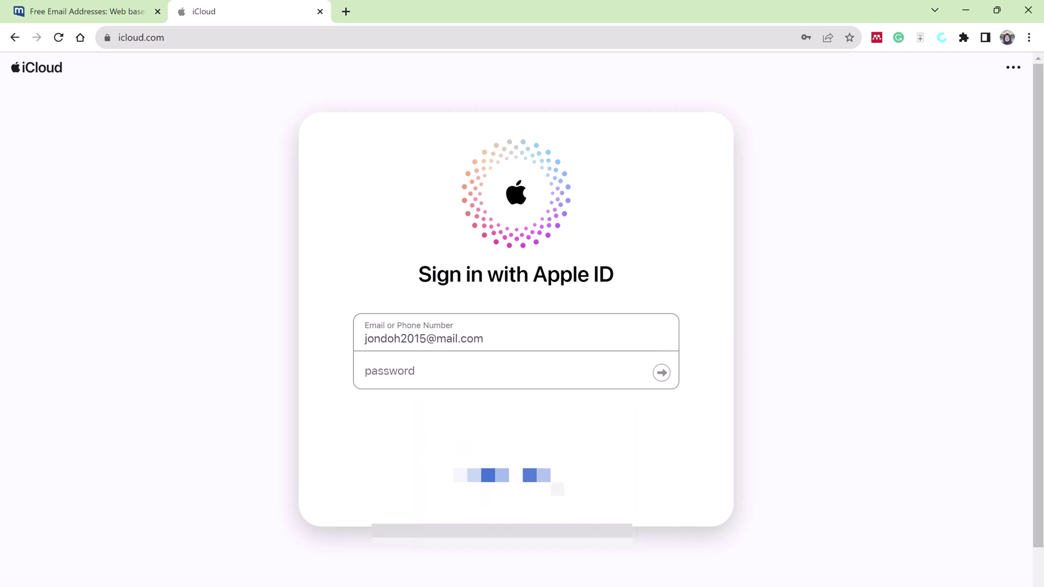
left_click_drag(507, 337, 359, 339)
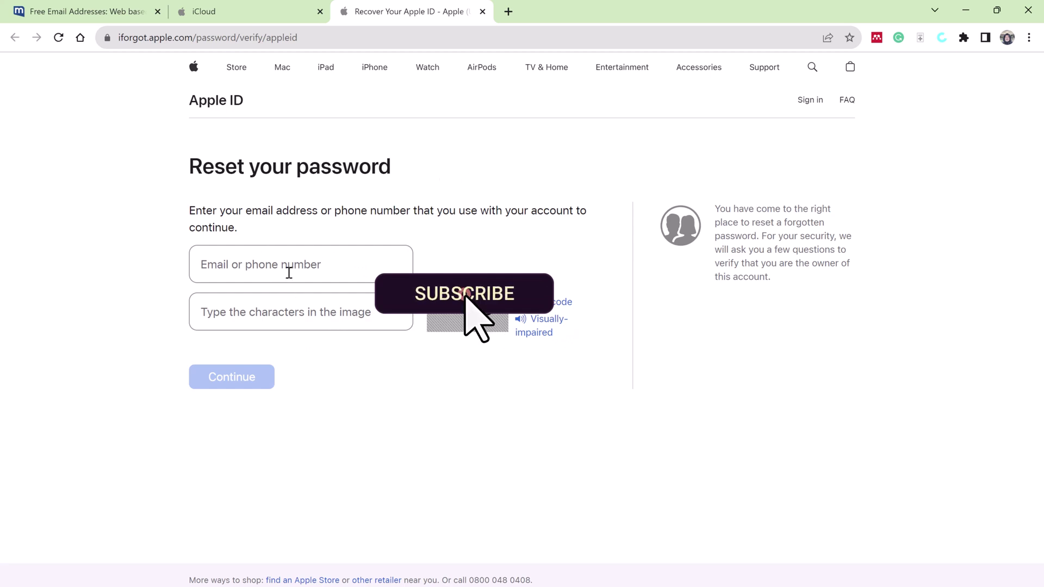
Enter the email and captcha on iforgot.apple.com, then choose a password reset by email
left_click(262, 270)
left_click(305, 305)
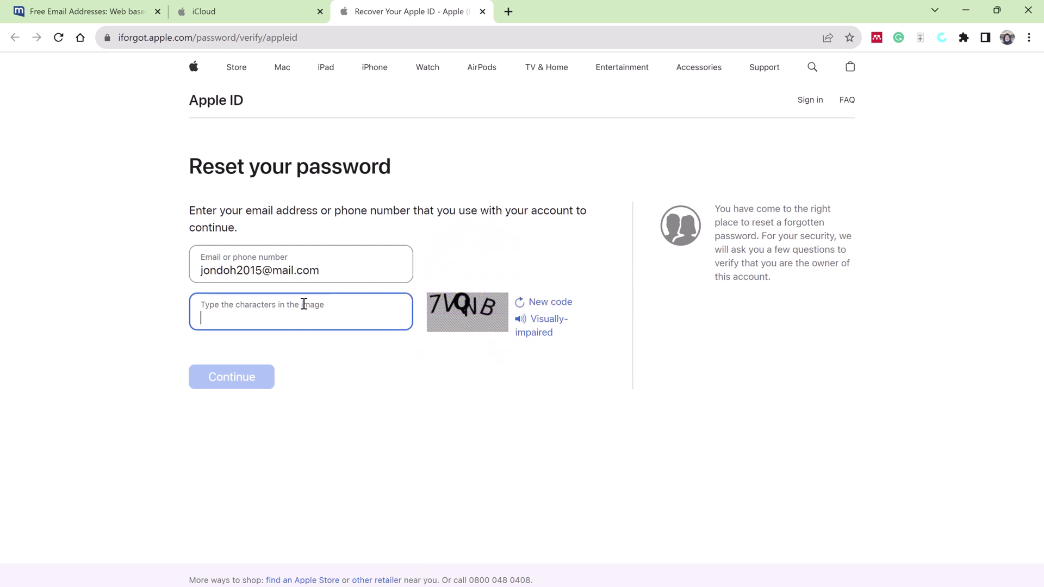
type("7VQNB")
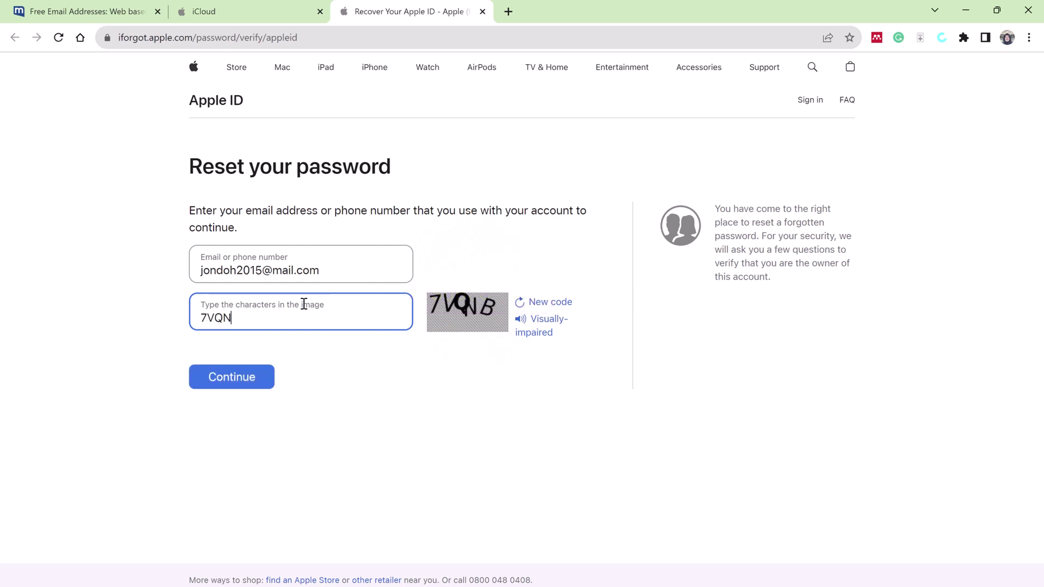
left_click(249, 379)
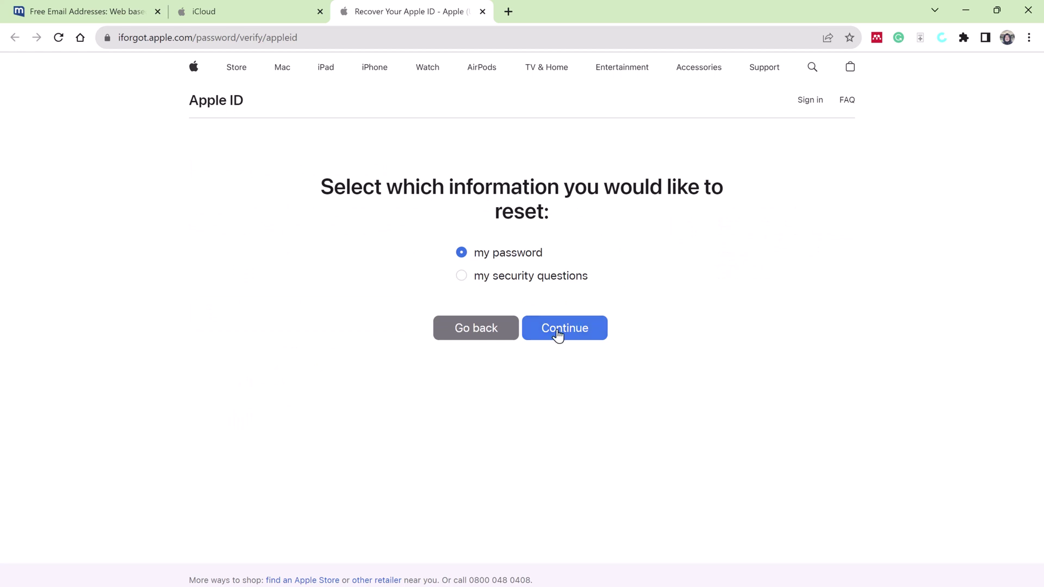
left_click(577, 333)
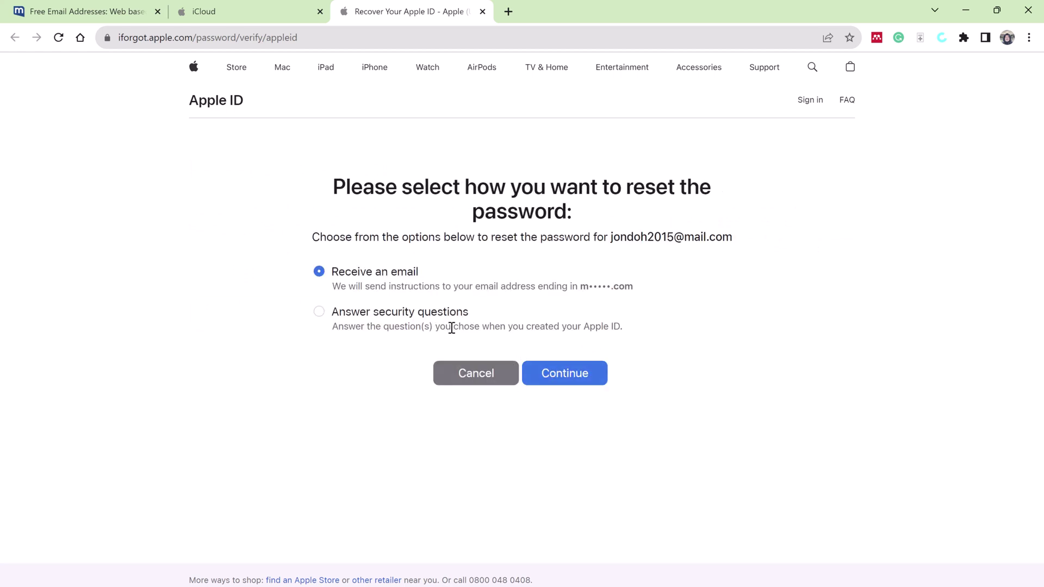
left_click(554, 375)
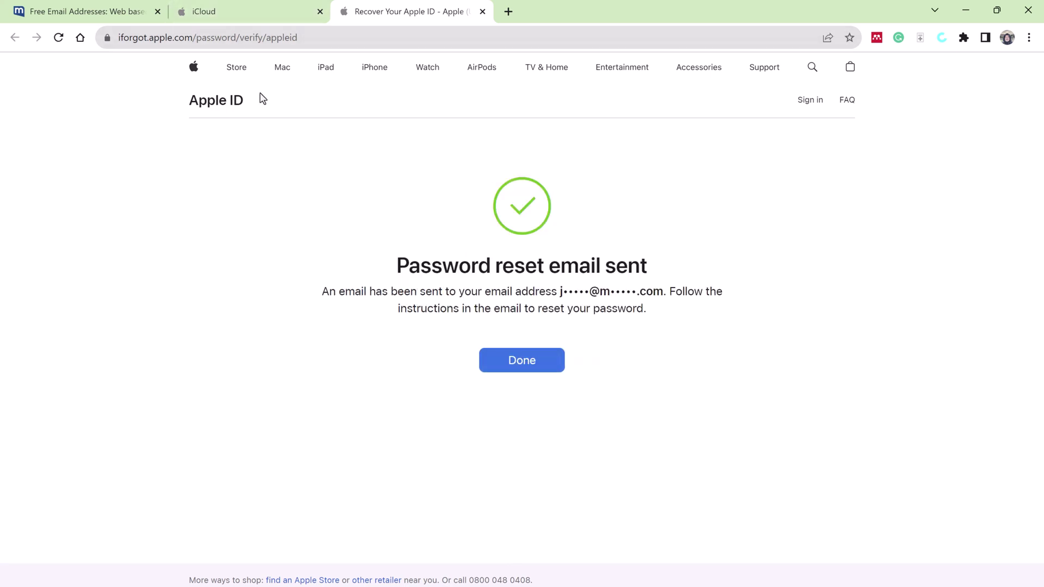
left_click(86, 11)
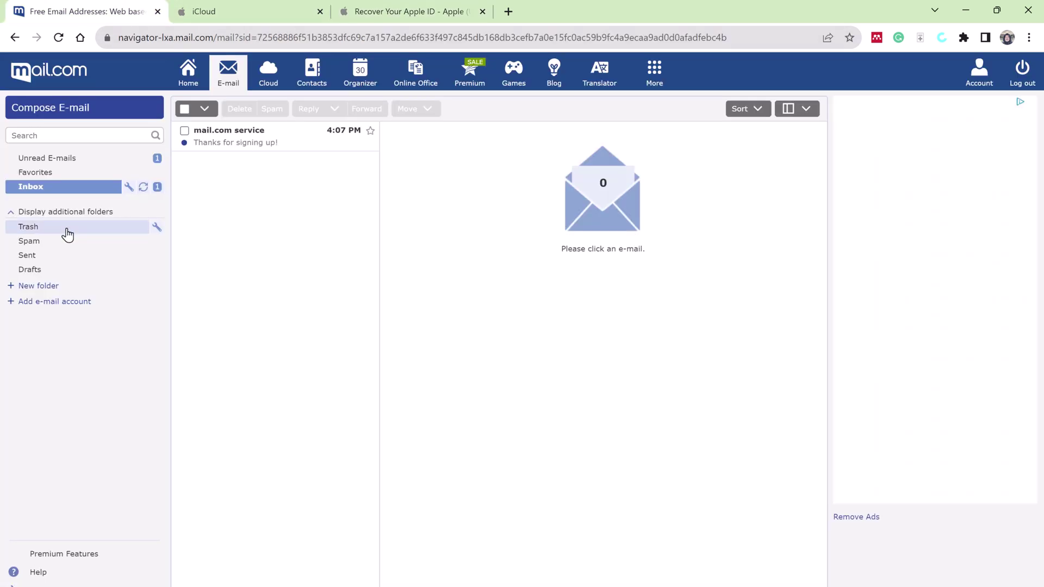
Refresh the inbox and open Apple's password reset email
left_click(58, 191)
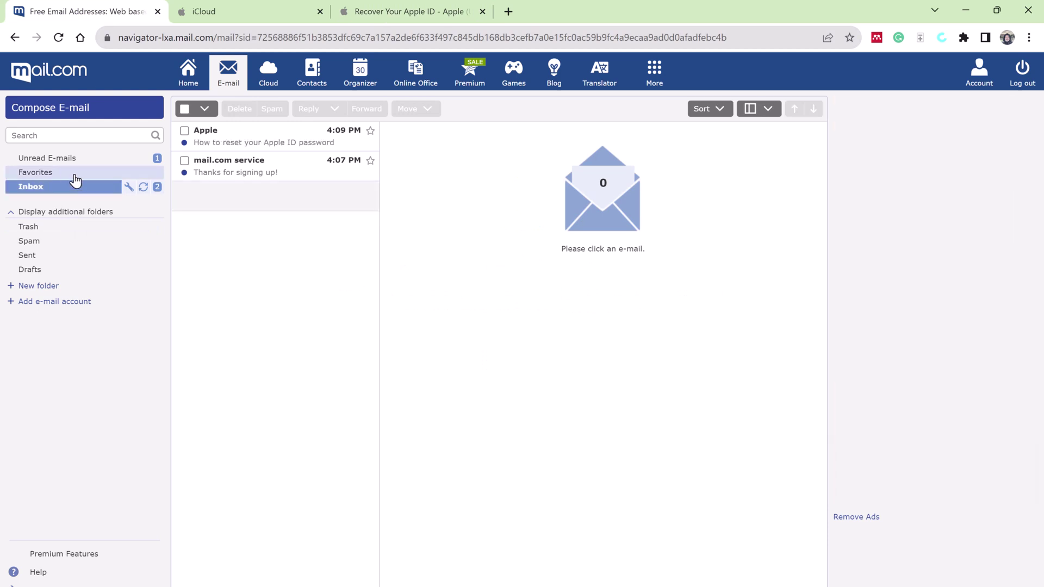
left_click(253, 137)
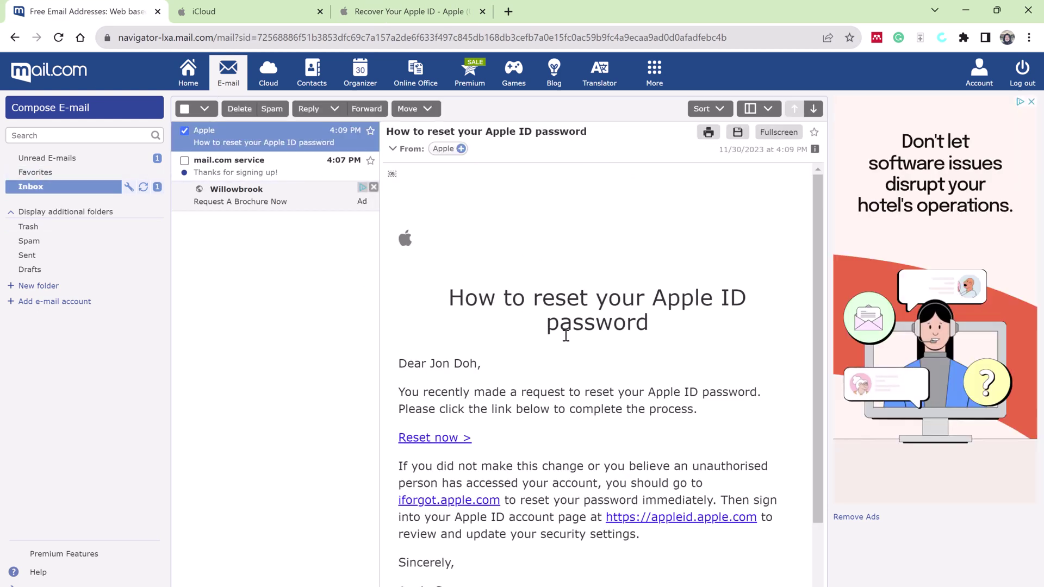
scroll(577, 380, "down", 1)
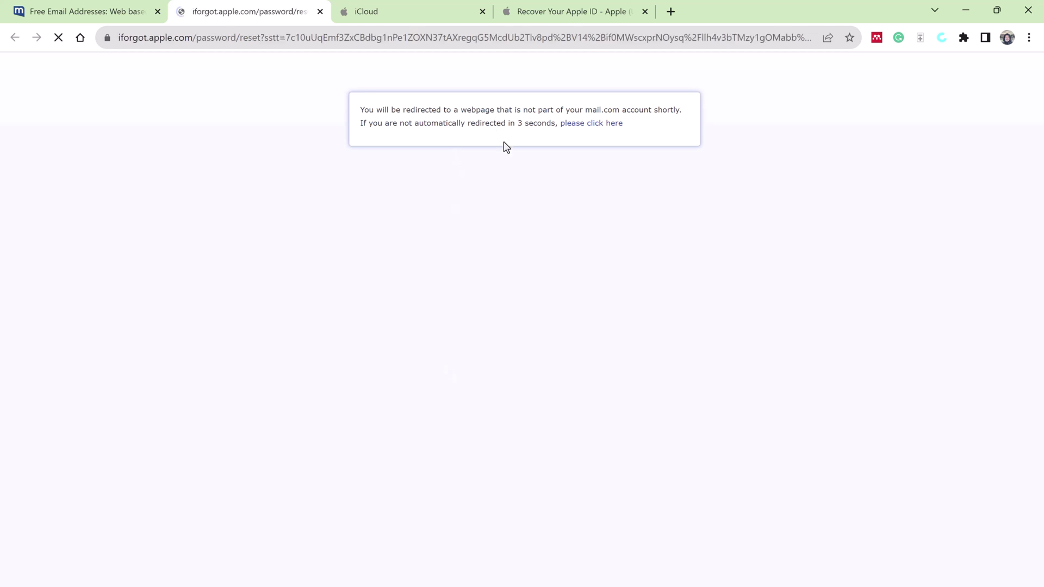
Enter and confirm the new Apple ID password, reset it, and go to the account
left_click(510, 253)
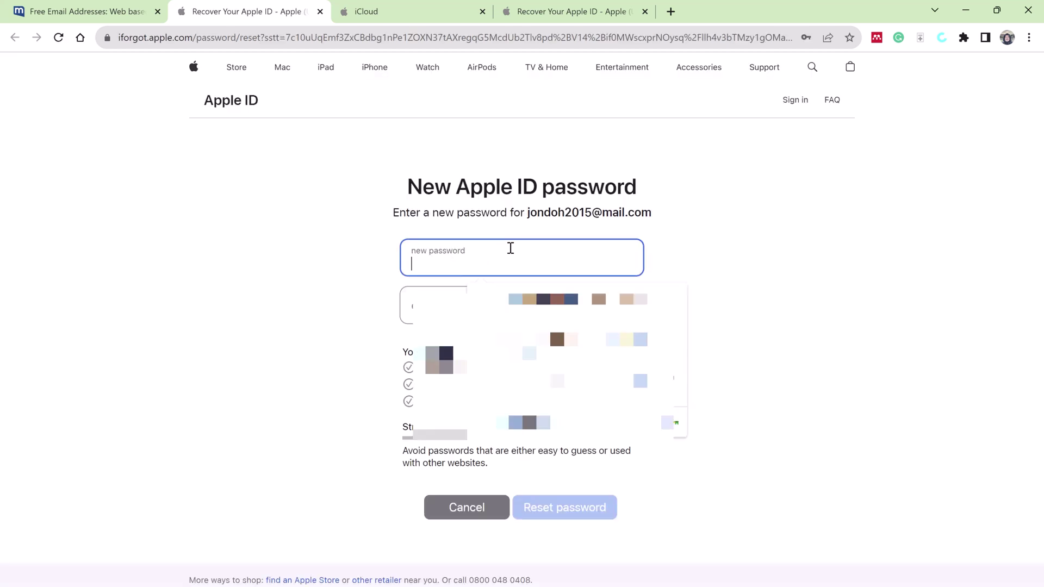
type("••")
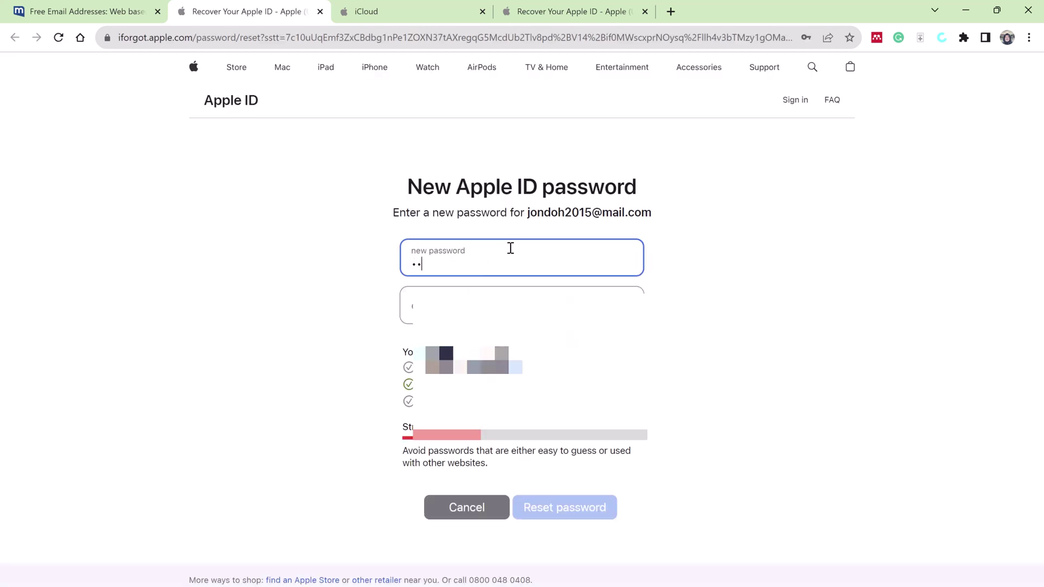
type("••")
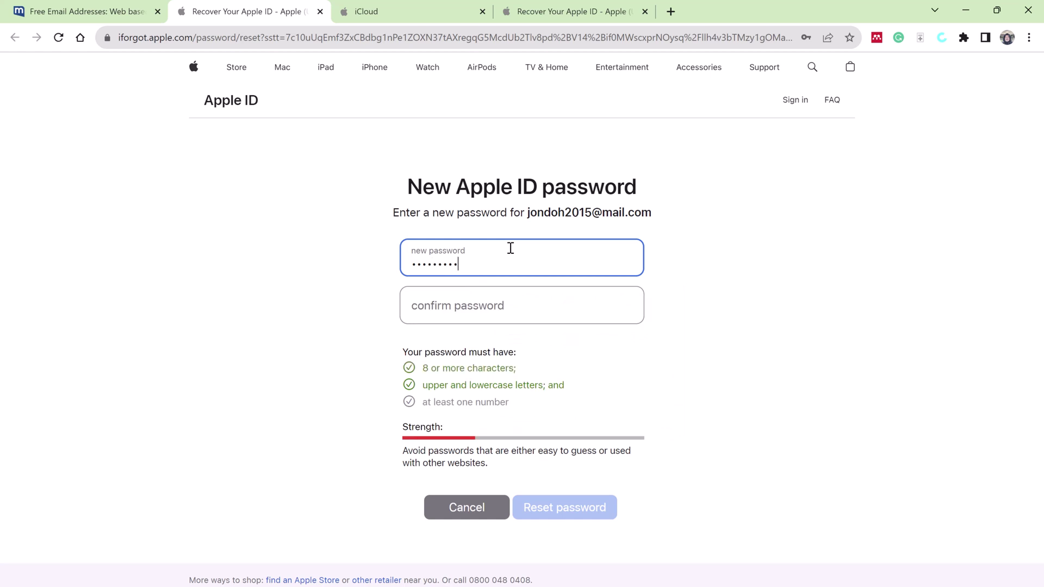
type("••")
key("Tab")
type("••")
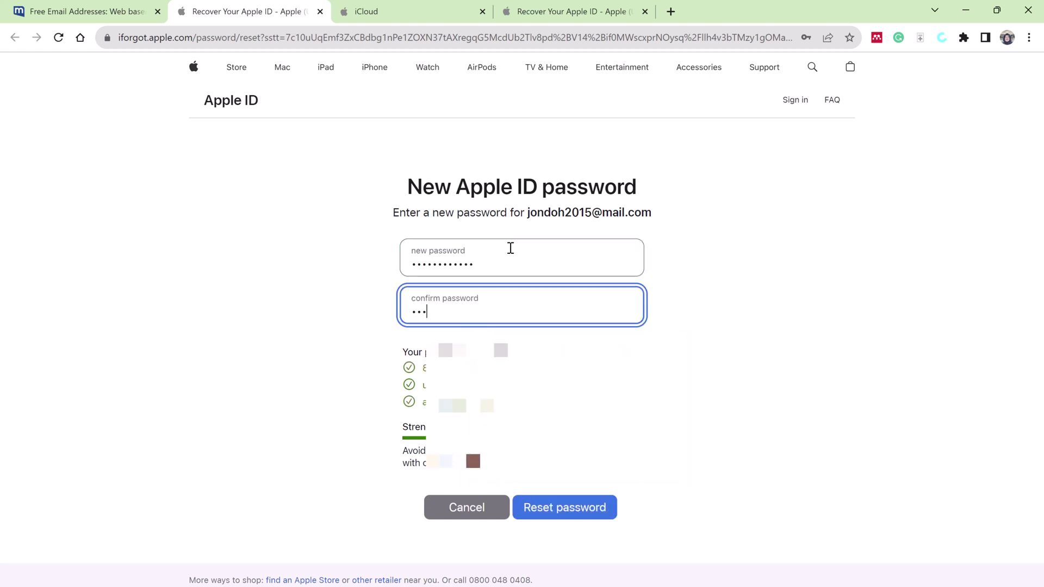
type("••••")
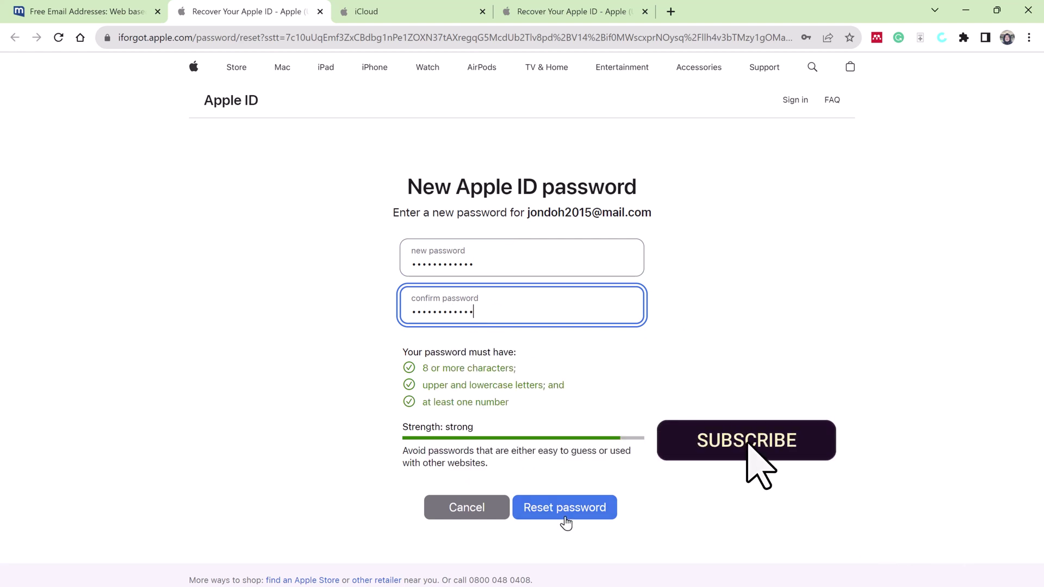
left_click(565, 508)
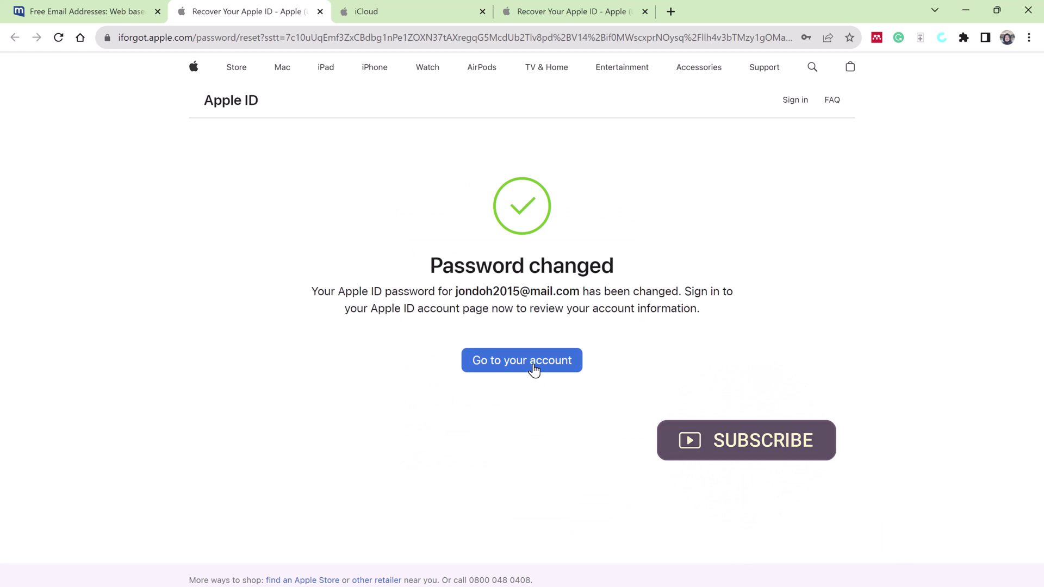
left_click(534, 366)
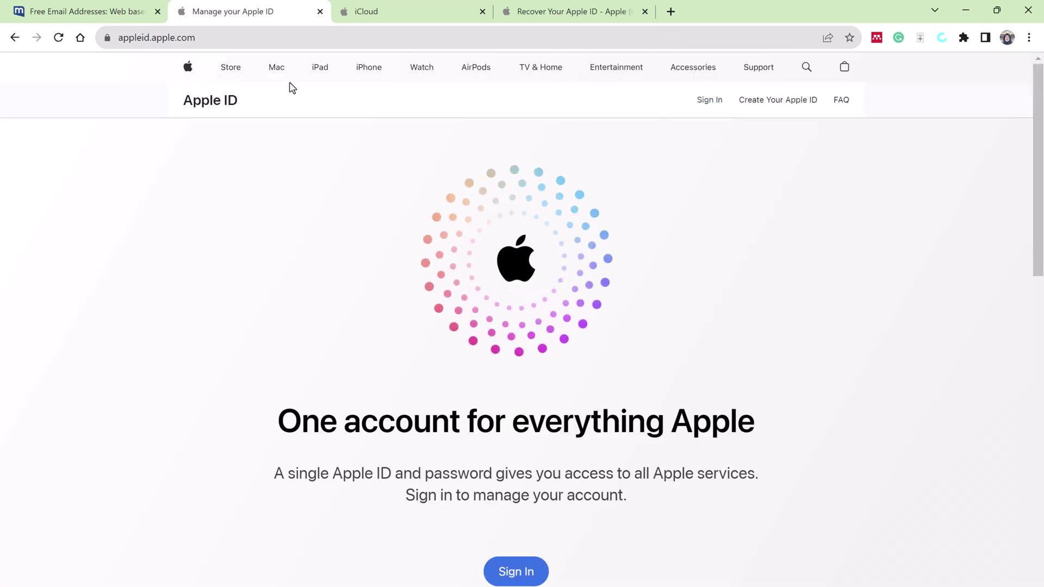
Sign in to iCloud with the new Apple ID password
left_click(390, 11)
left_click(442, 380)
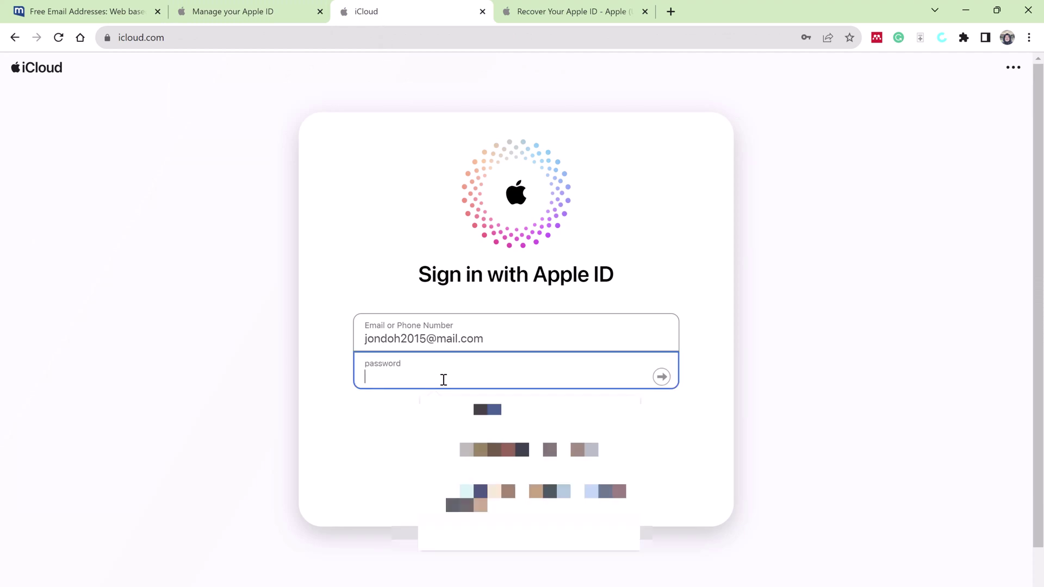
type("••")
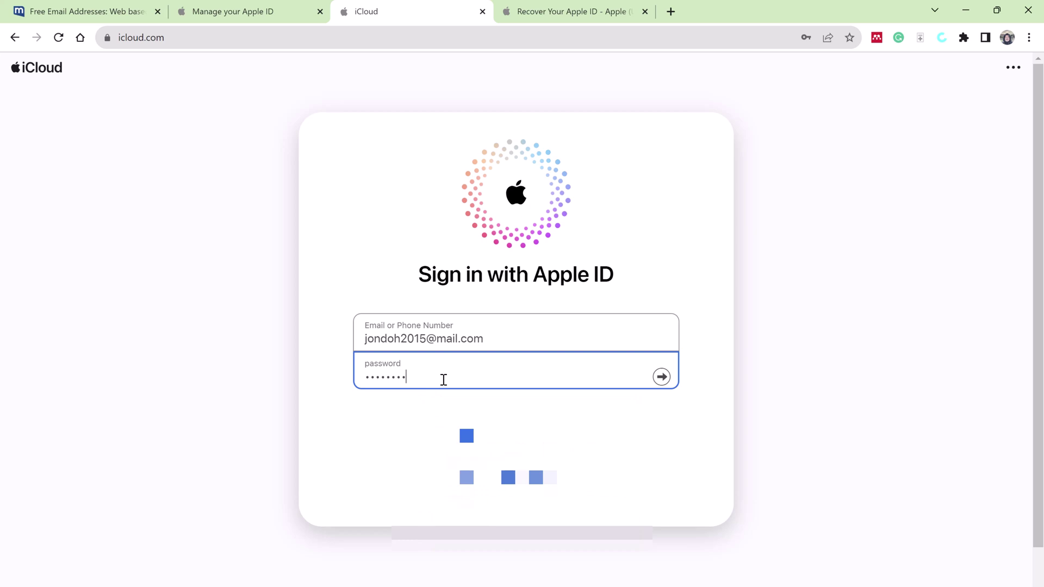
type("•")
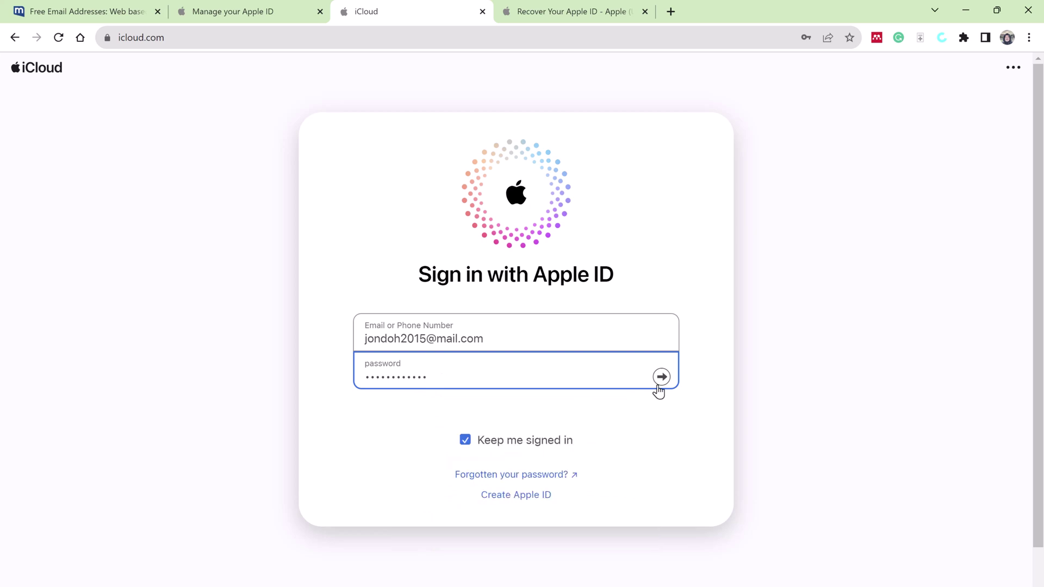
left_click(661, 378)
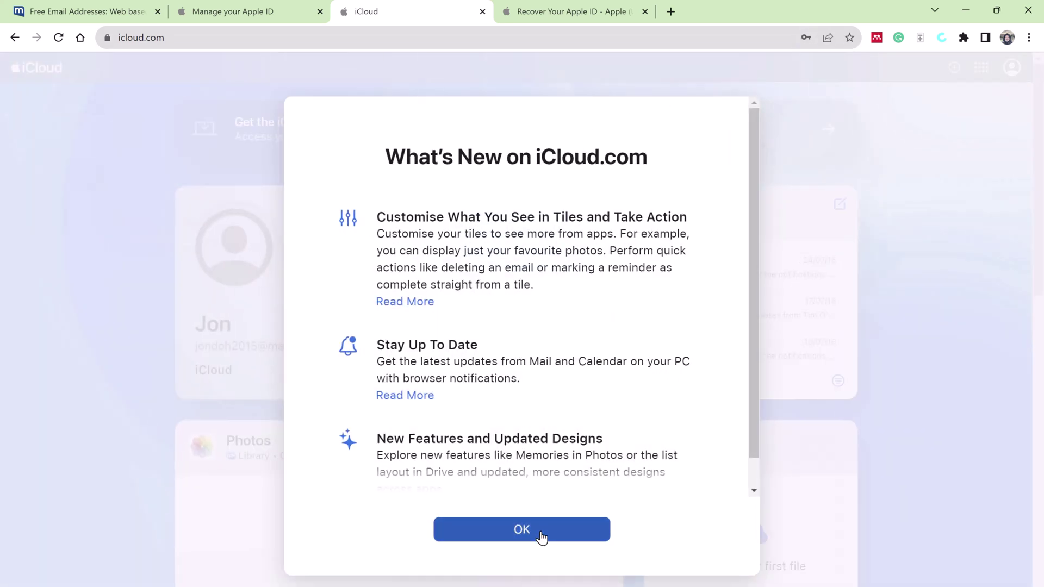
Dismiss the What's New and Quick Access notices, then open iCloud Mail
left_click(542, 532)
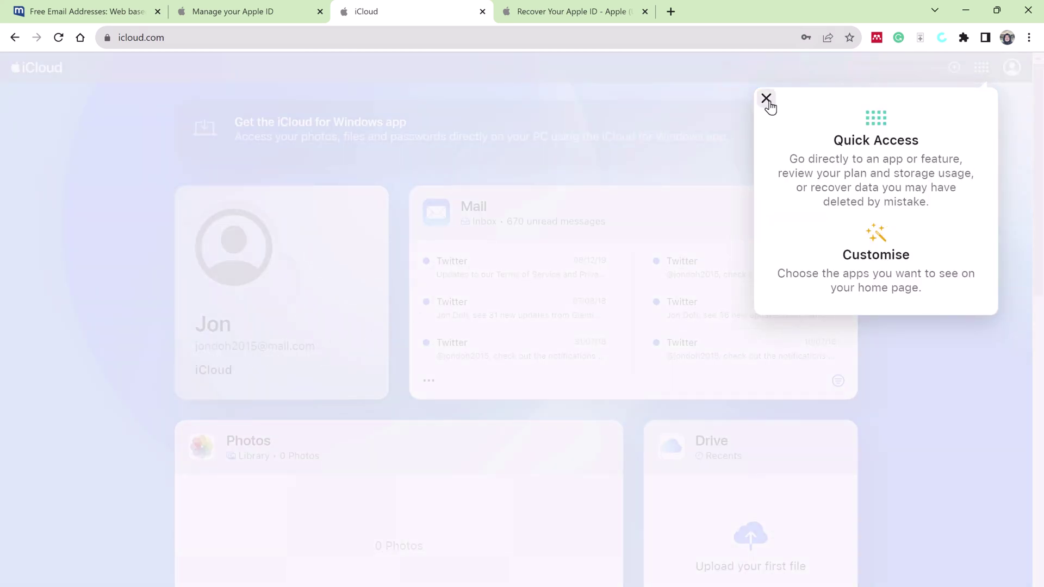
left_click(768, 101)
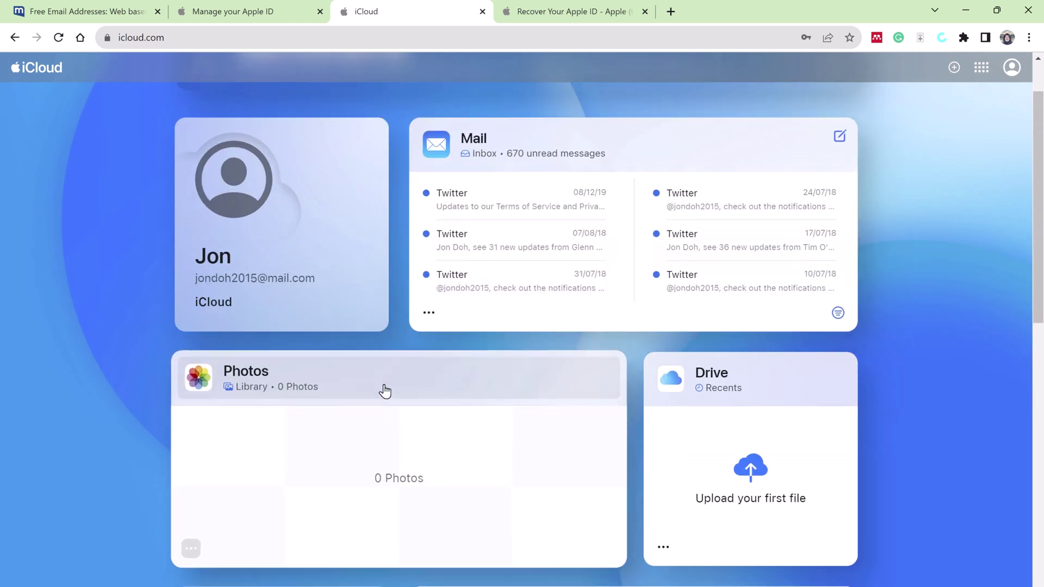
scroll(385, 390, "down", 3)
scroll(385, 390, "down", 2)
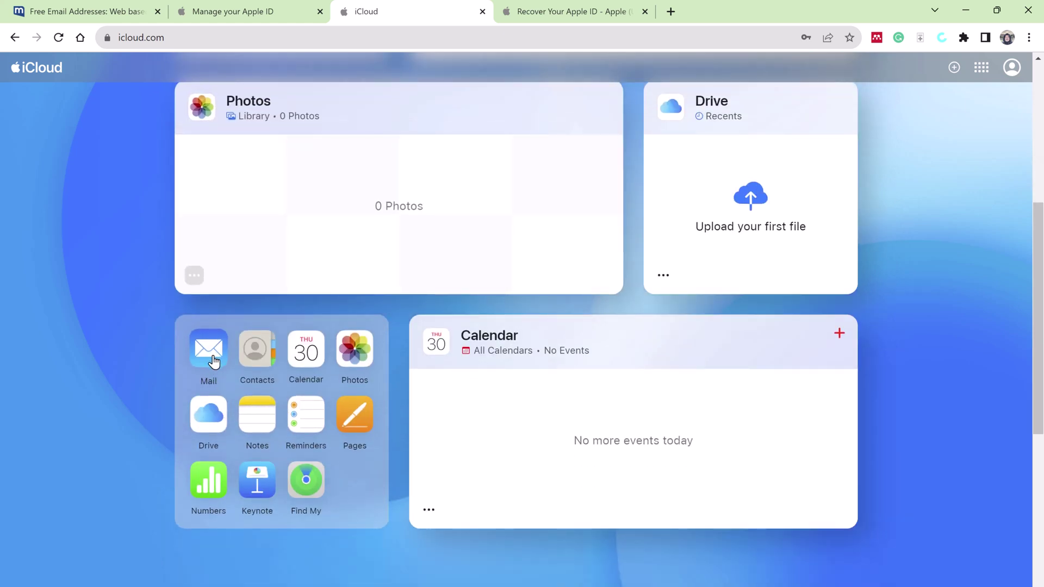
scroll(302, 378, "up", 5)
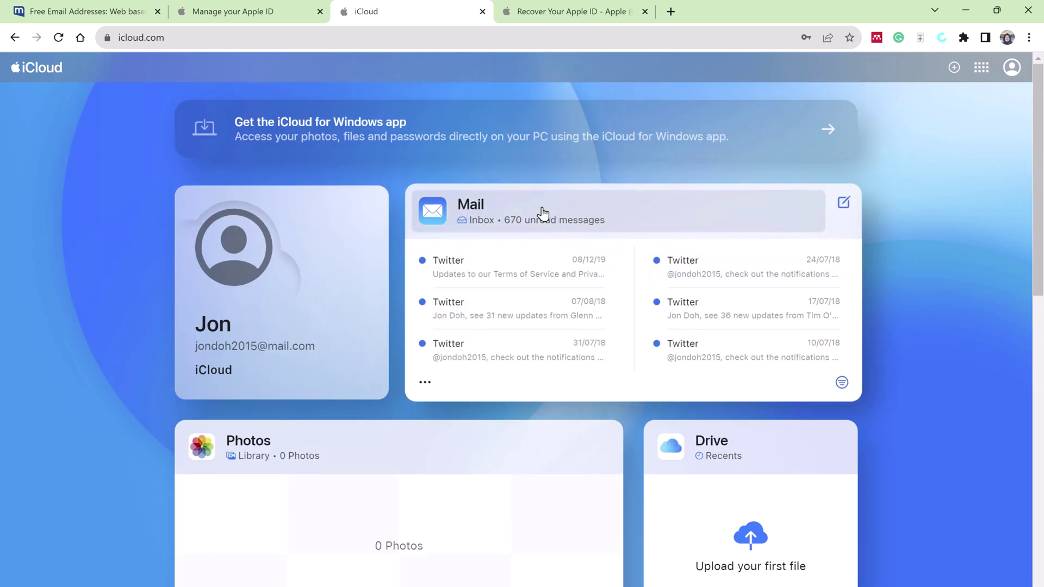
left_click(544, 212)
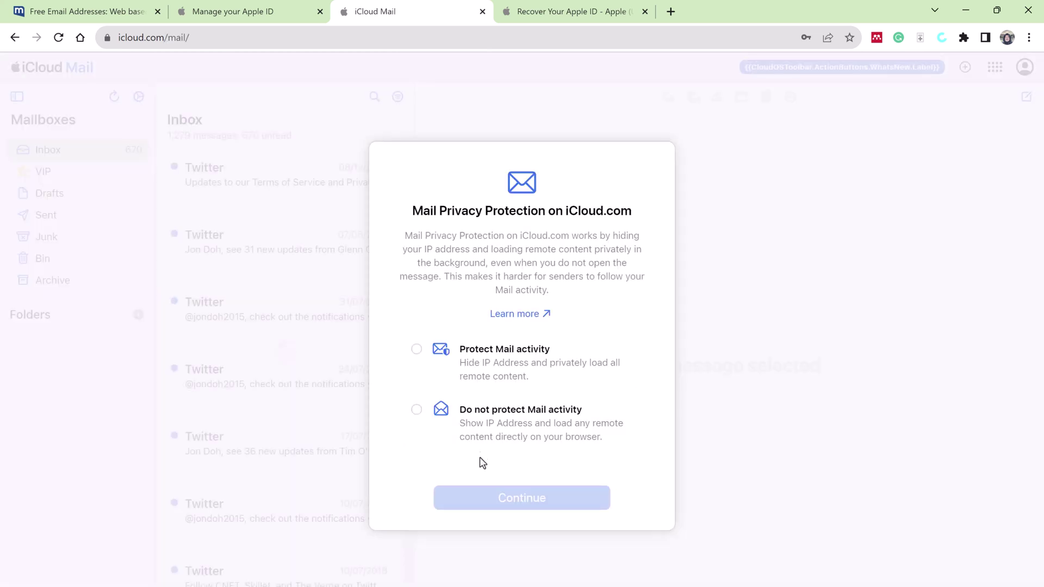
Choose 'Do not protect Mail activity' and continue to the inbox
left_click(416, 410)
left_click(493, 498)
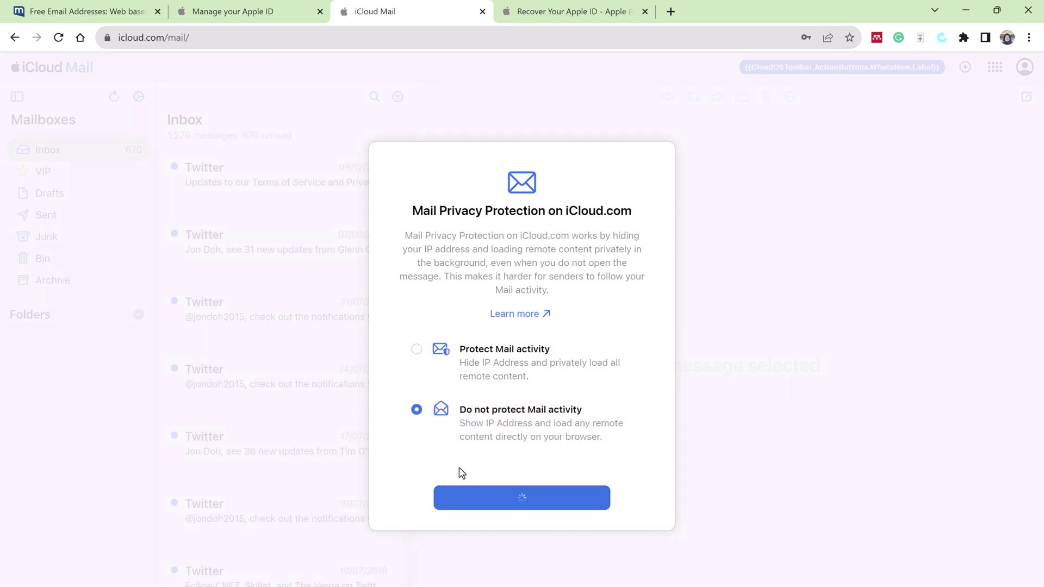
scroll(301, 187, "down", 5)
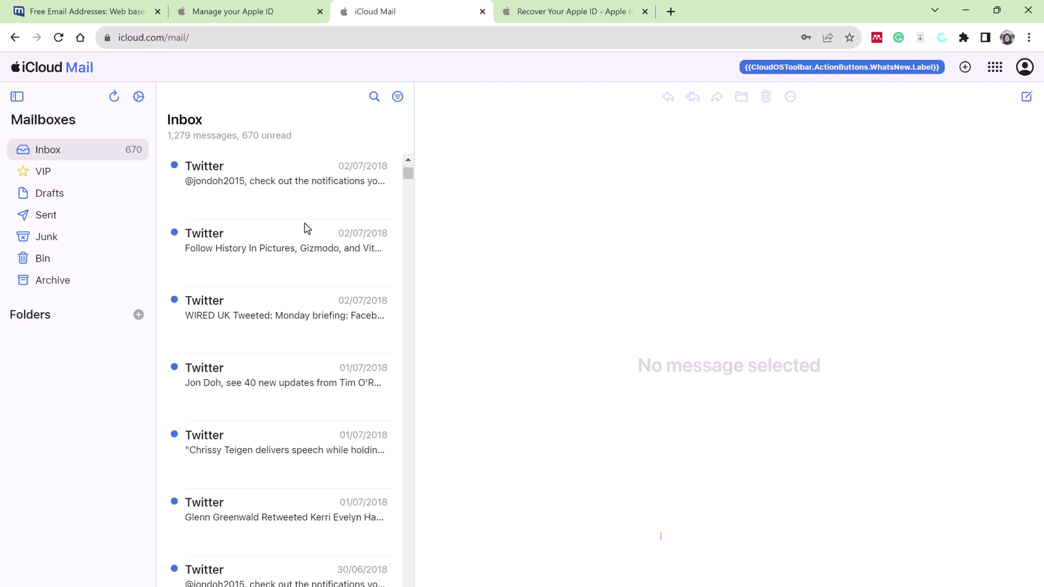
scroll(310, 228, "down", 5)
scroll(351, 245, "down", 4)
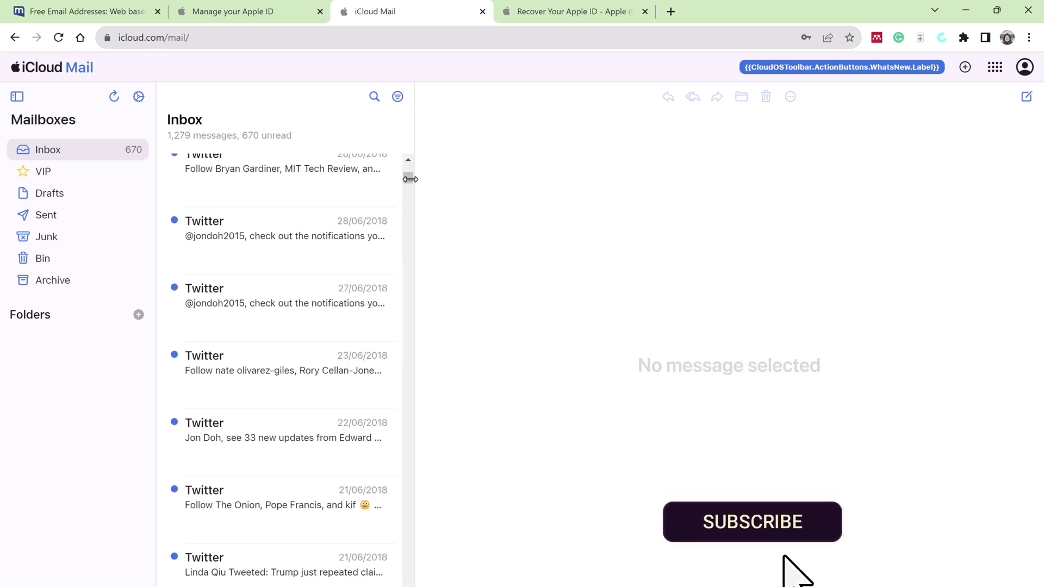
left_click_drag(408, 178, 410, 412)
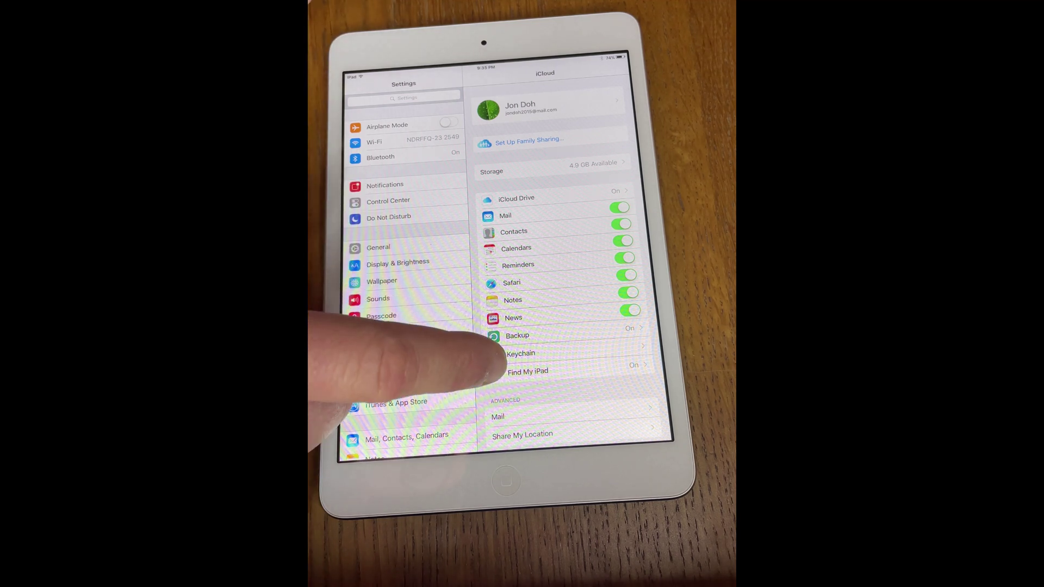
Turn off Find My iPad using the Apple ID password and return to iCloud settings
left_click(531, 371)
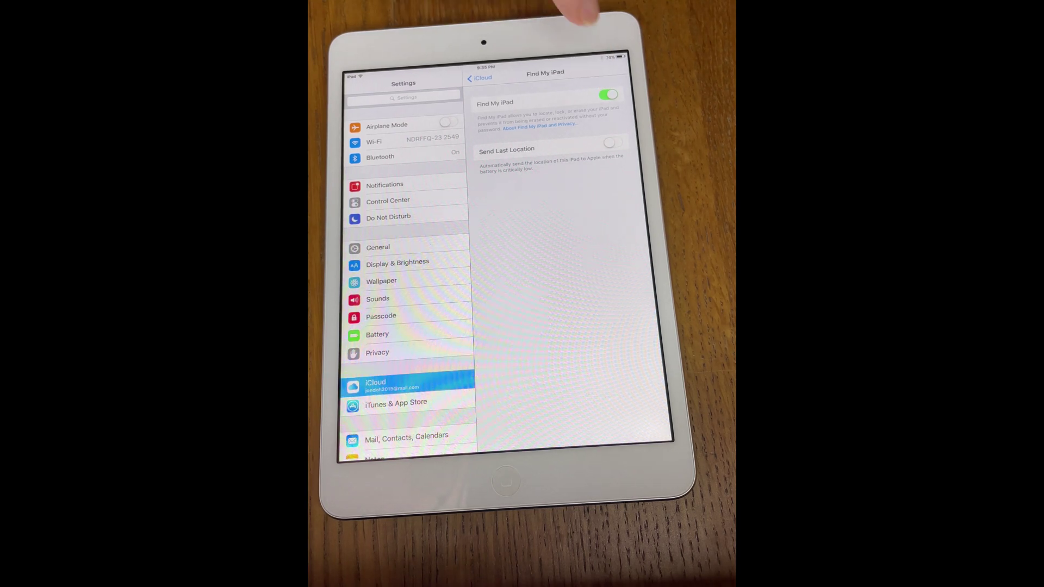
left_click(608, 95)
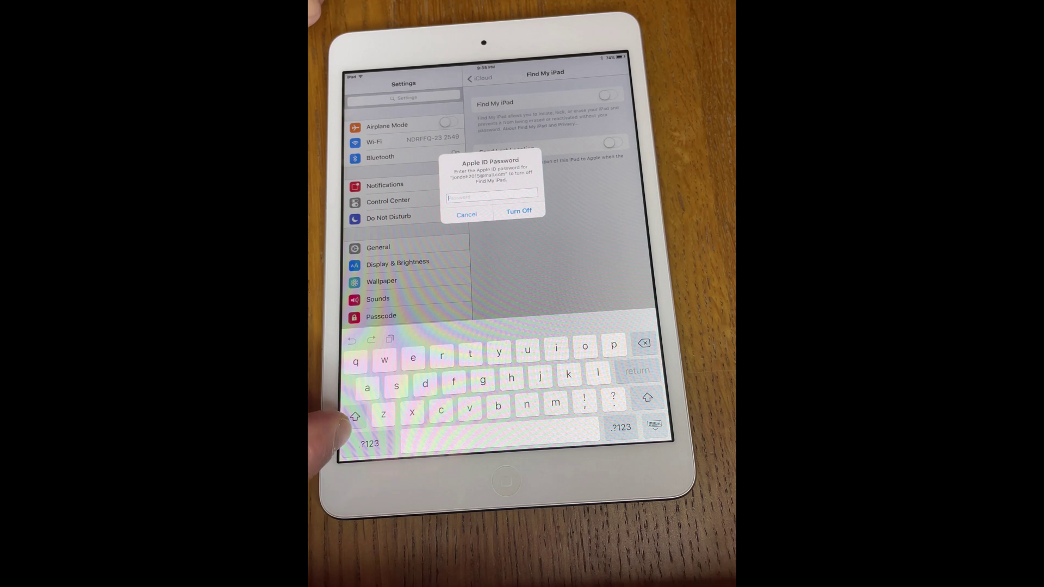
left_click(366, 389)
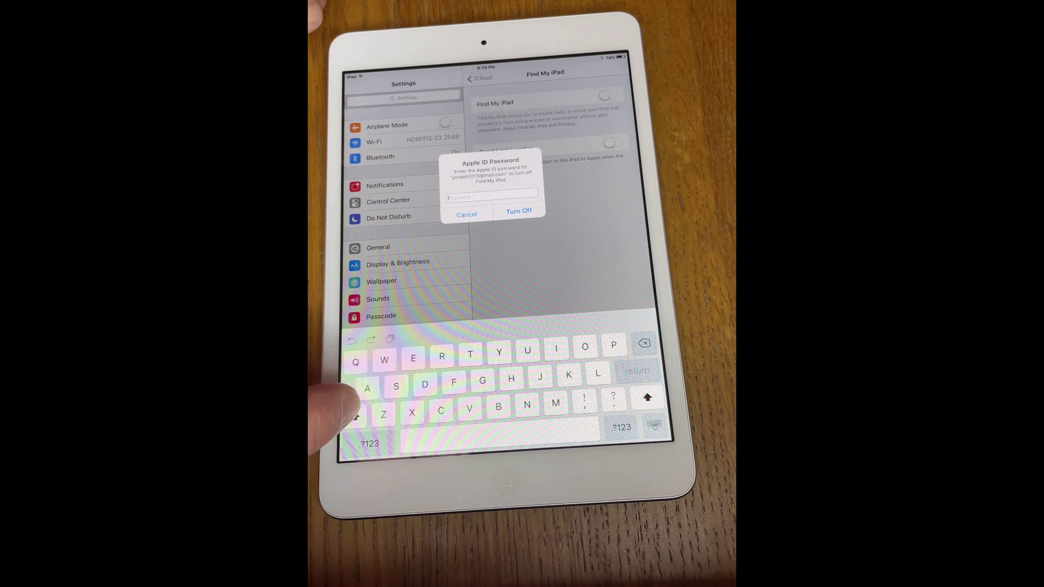
left_click(384, 360)
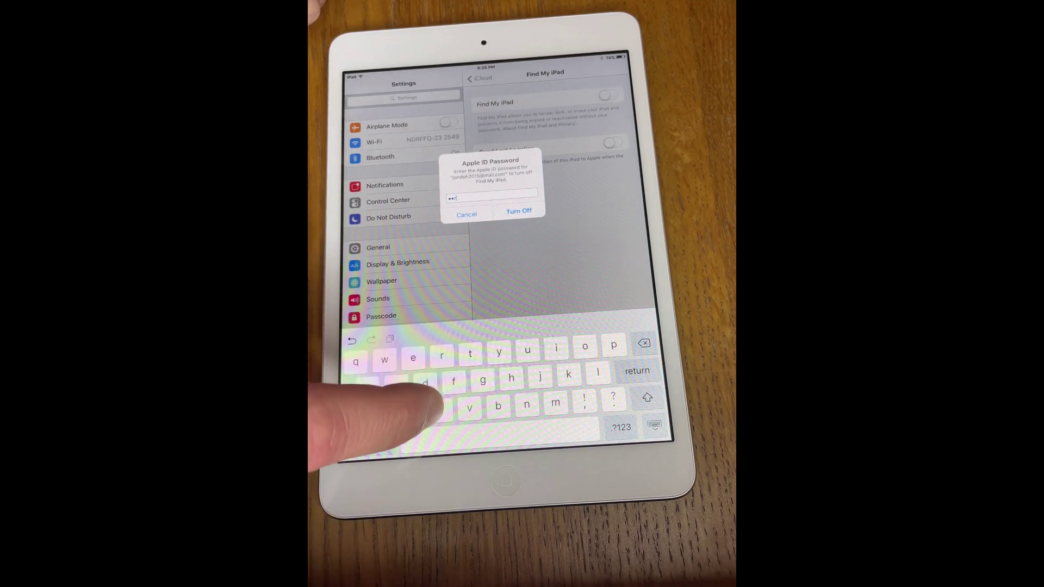
type("**********")
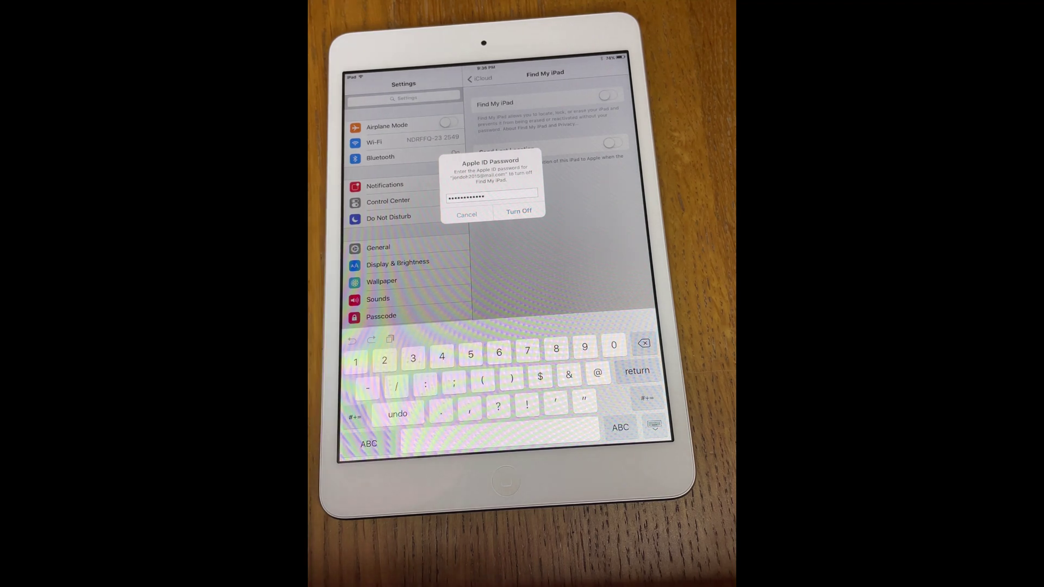
key("Return")
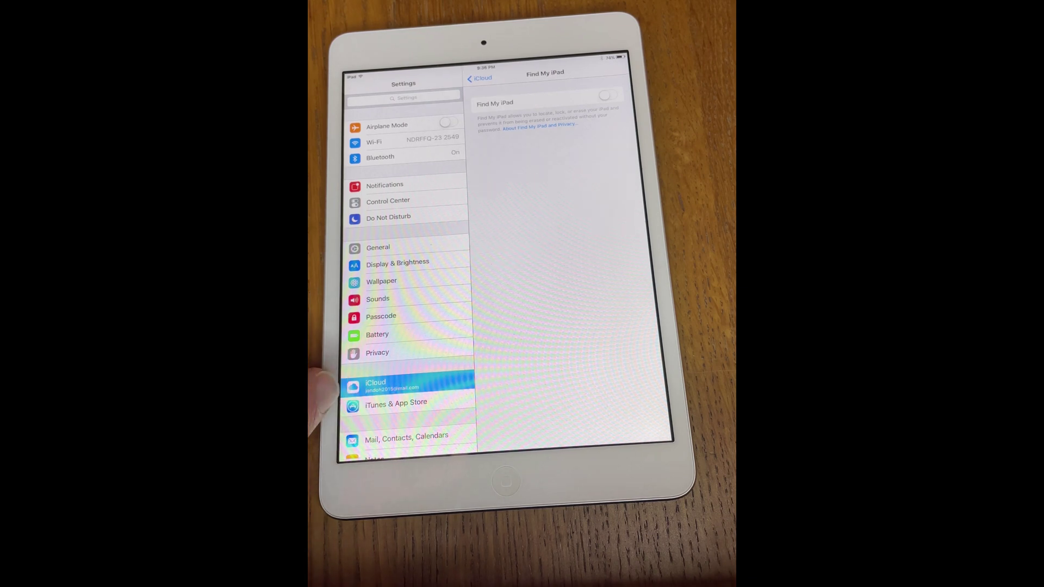
left_click(376, 382)
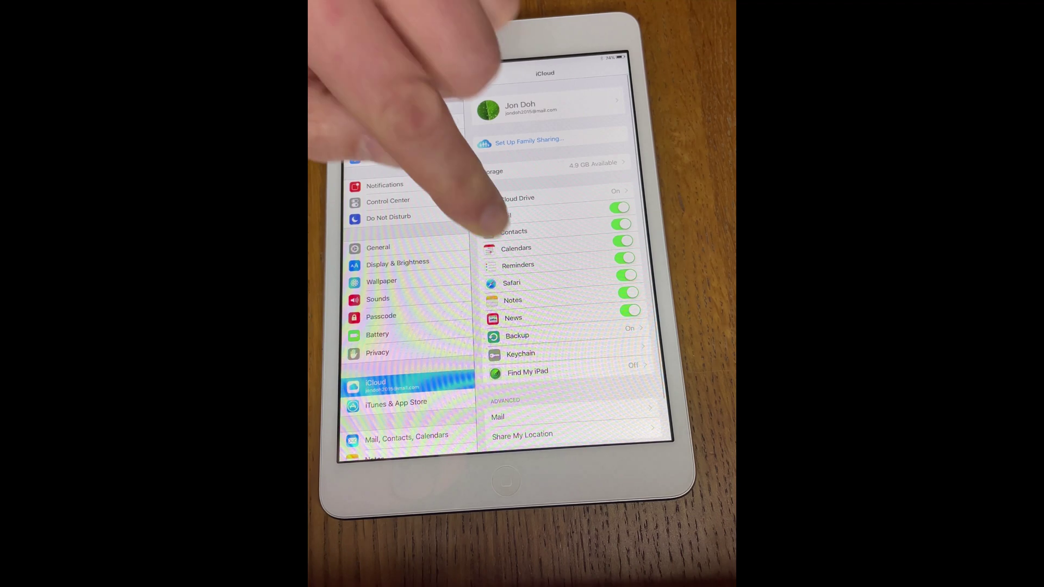
scroll(531, 245, "down", 2)
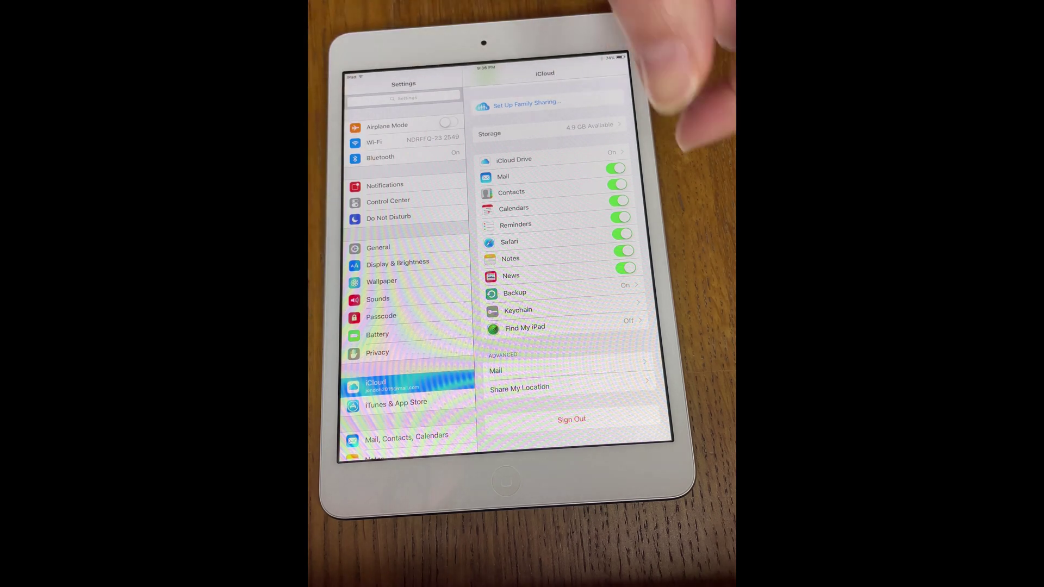
Sign out of iCloud on the iPad, answering the Notes prompt and deleting iCloud data from the device
left_click(572, 419)
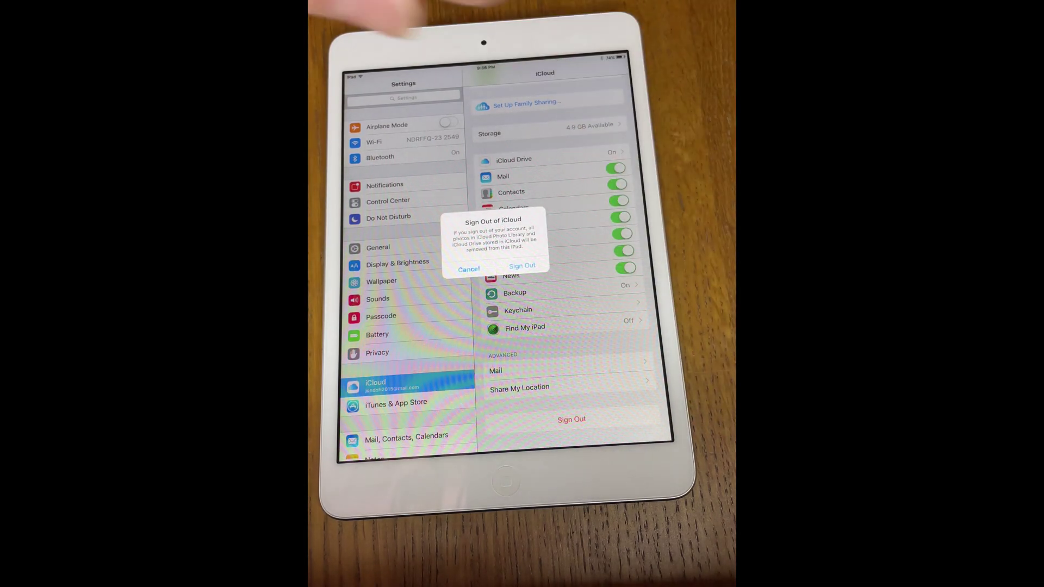
left_click(469, 268)
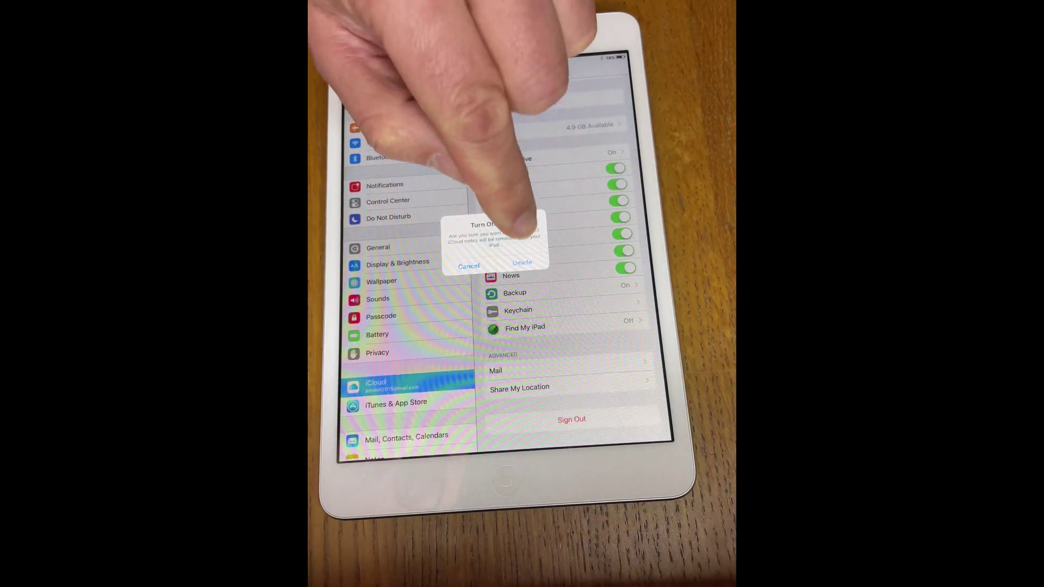
left_click(510, 245)
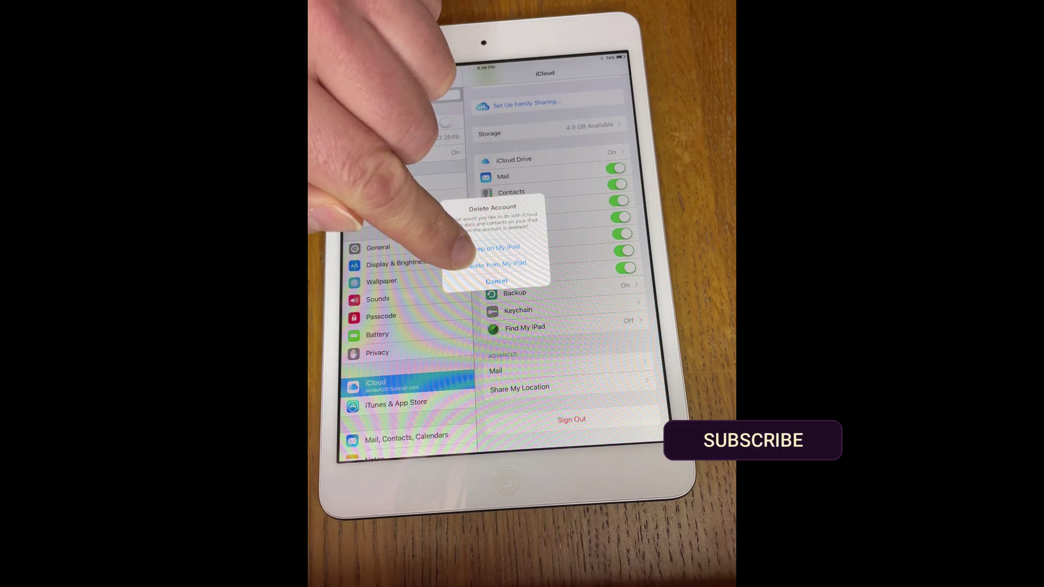
left_click(498, 264)
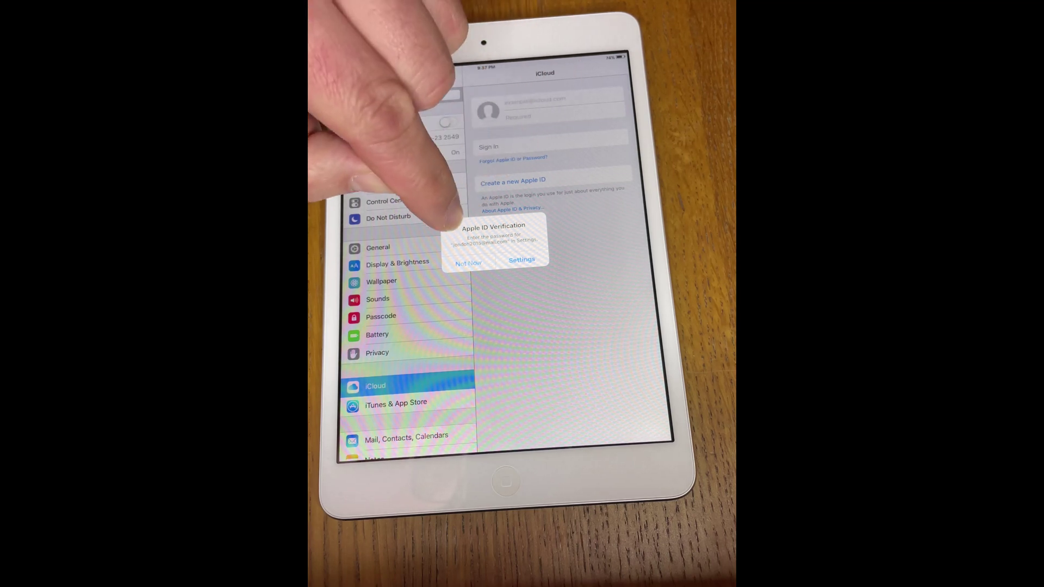
Dismiss the Apple ID Verification and Apple ID Password prompts and hide the keyboard
left_click(469, 262)
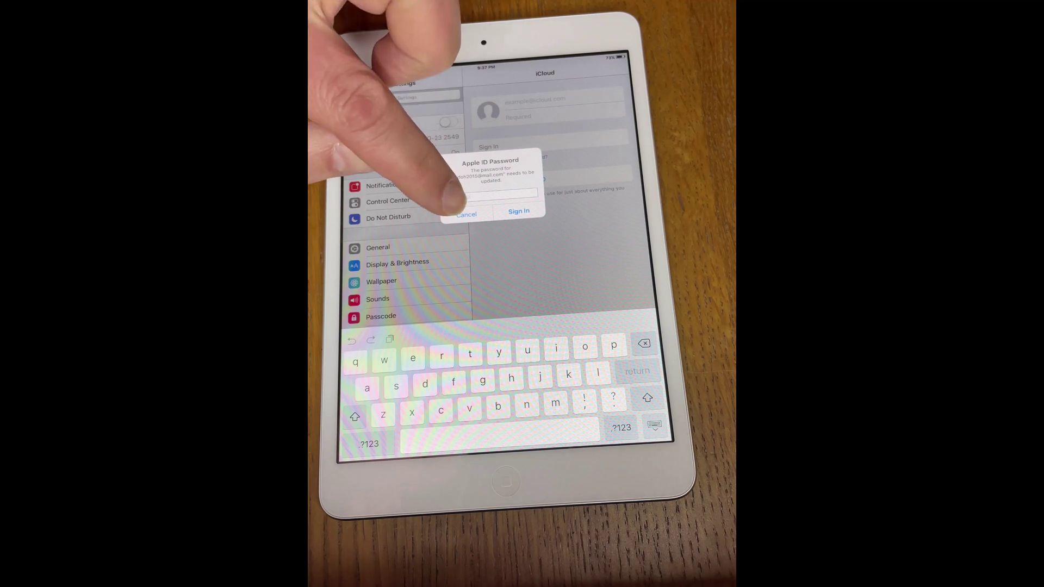
left_click(467, 214)
left_click(490, 114)
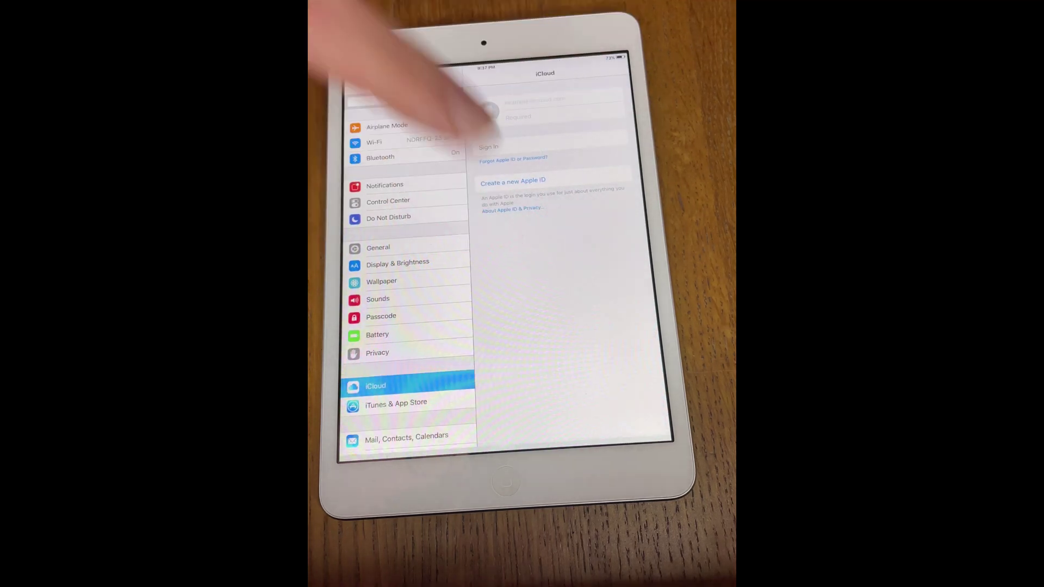